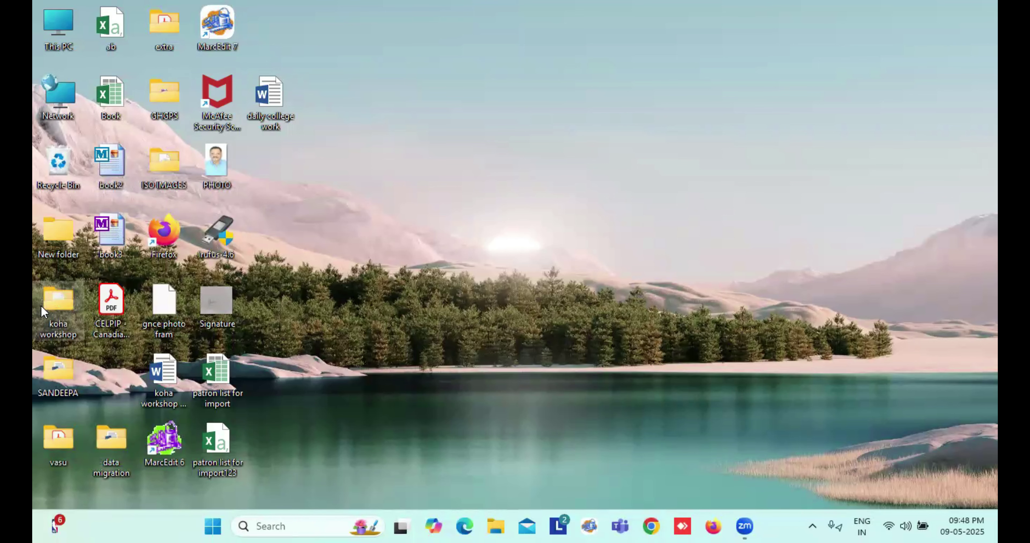
Open koha workshop > vm box and run the VirtualBox-7.0.18-162988-Win installer
double_click(49, 300)
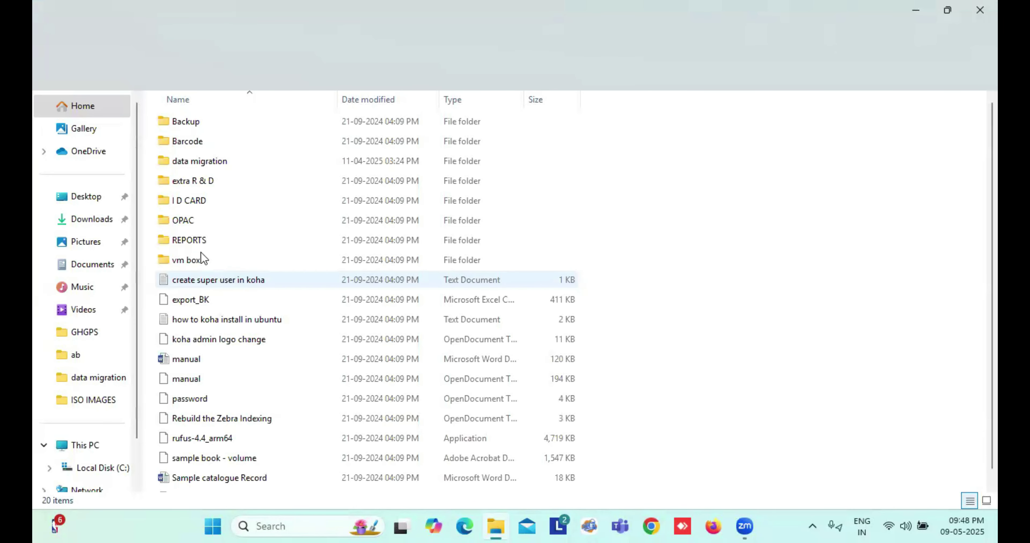
left_click(178, 260)
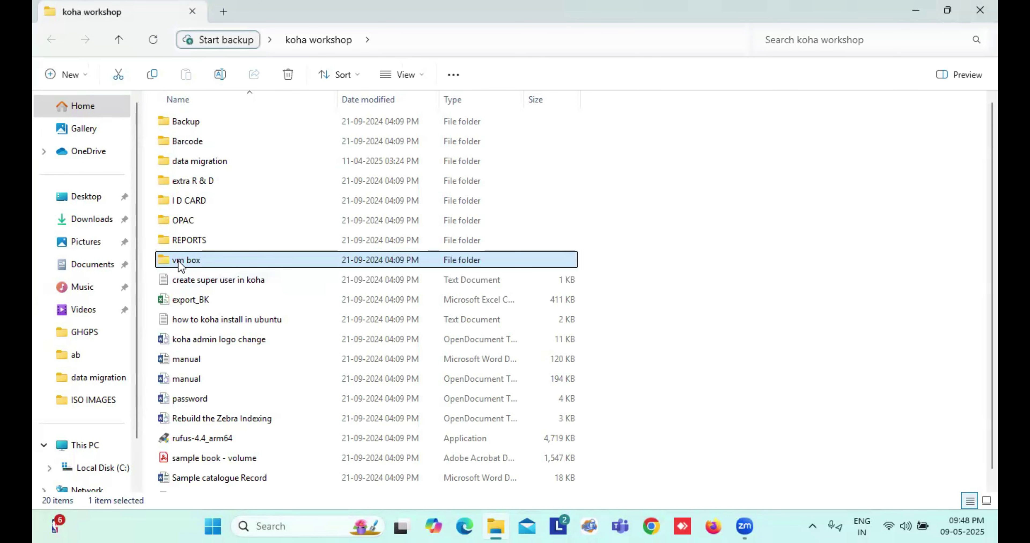
double_click(178, 260)
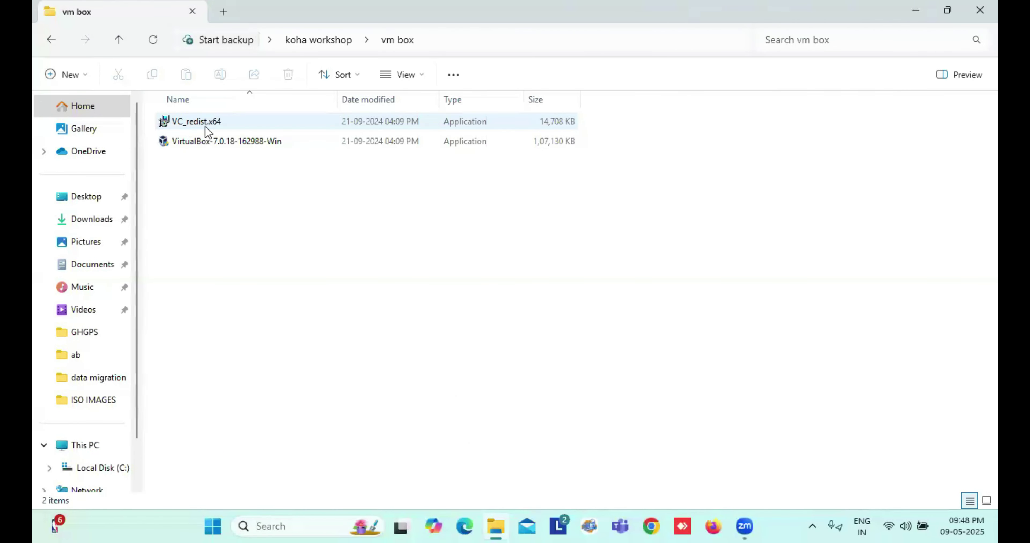
mouse_move(189, 123)
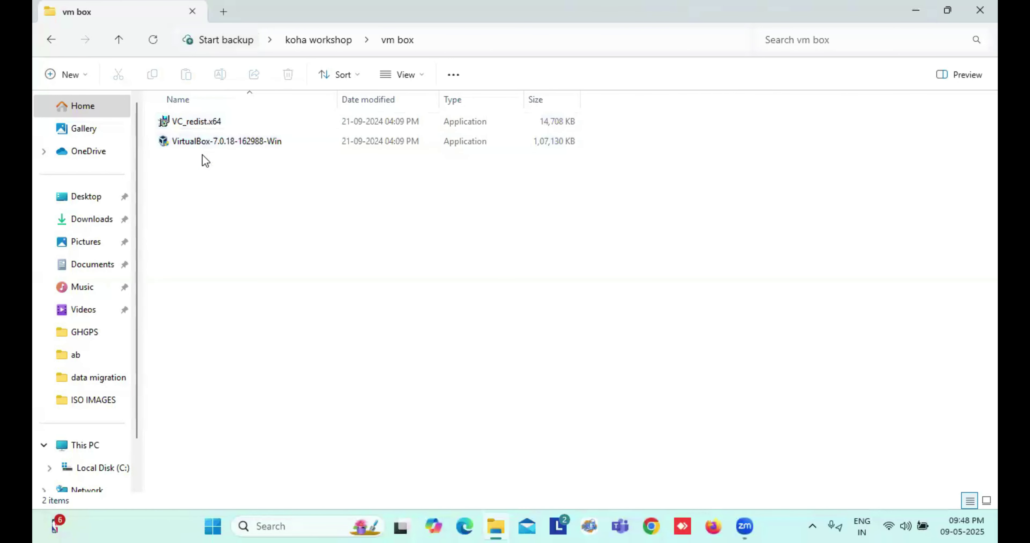
left_click(196, 142)
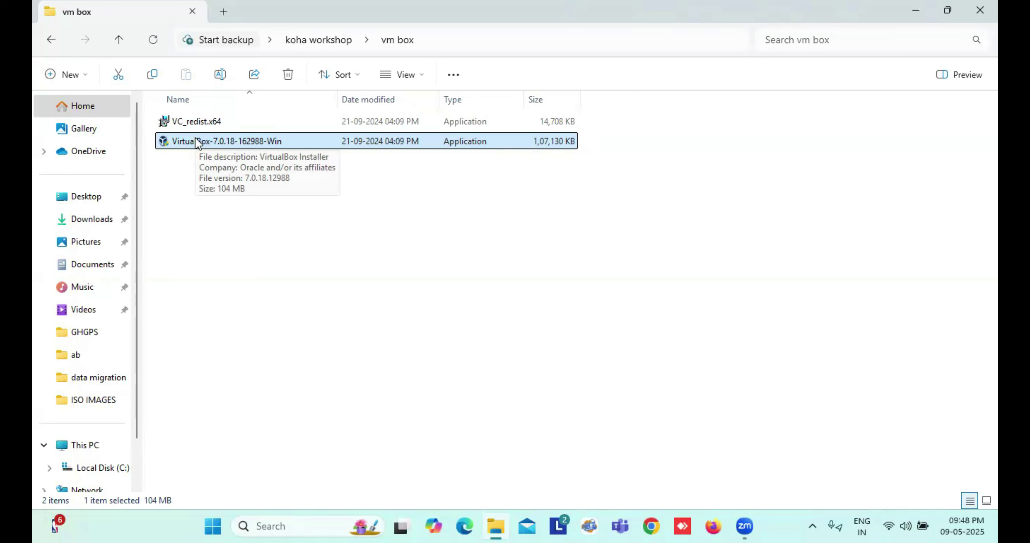
double_click(197, 142)
double_click(200, 146)
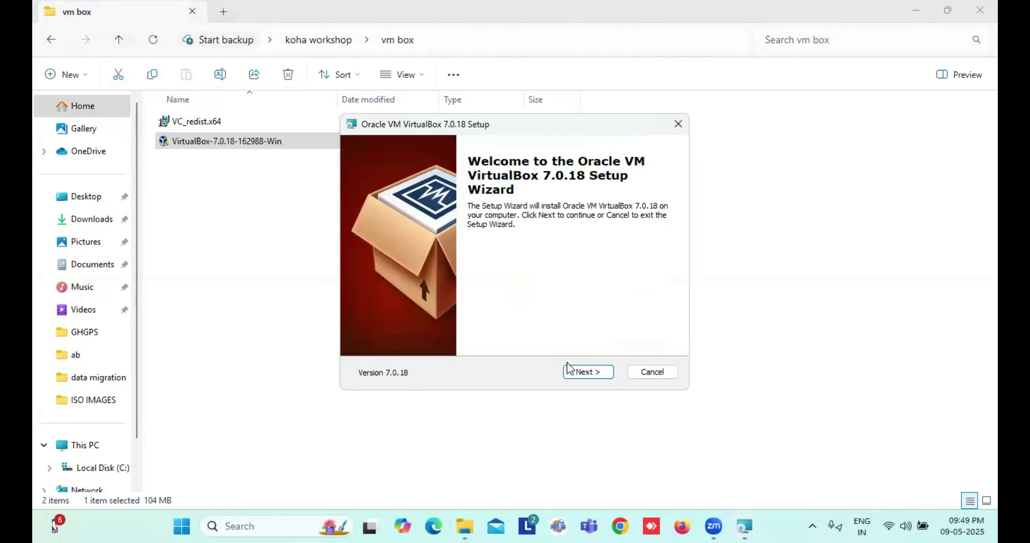
Install VirtualBox 7.0.18 with default features, accepting the network reset and missing Python warnings
left_click(578, 371)
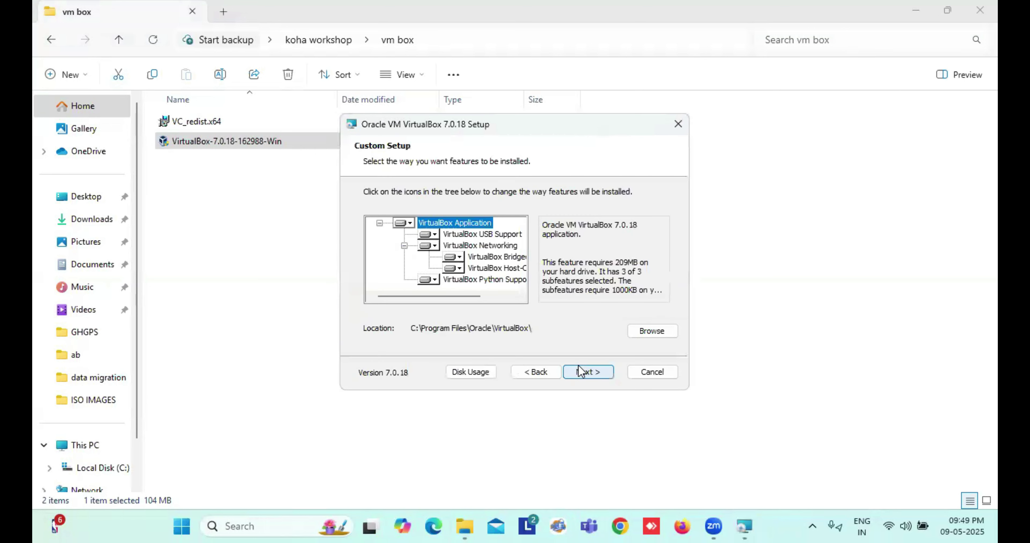
left_click(582, 376)
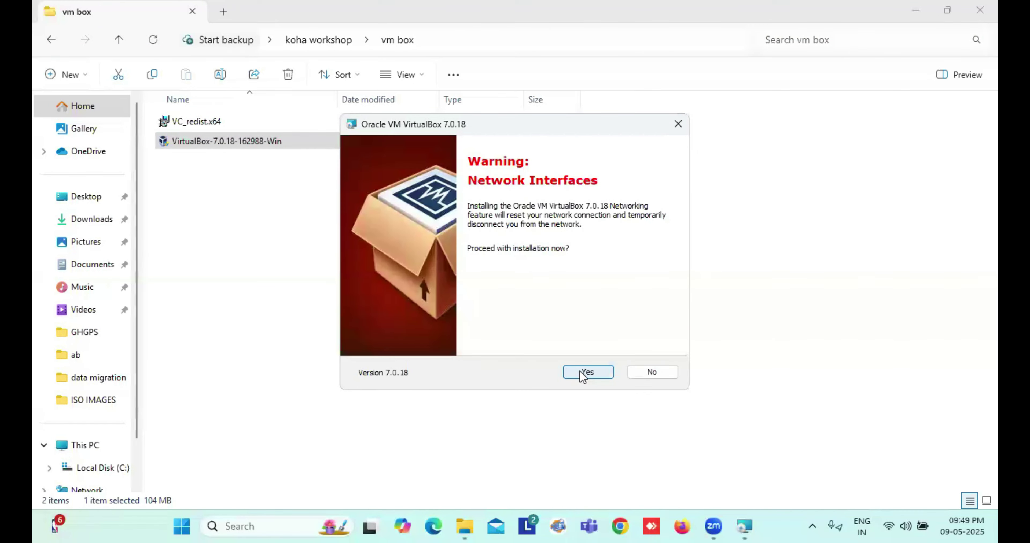
left_click(581, 372)
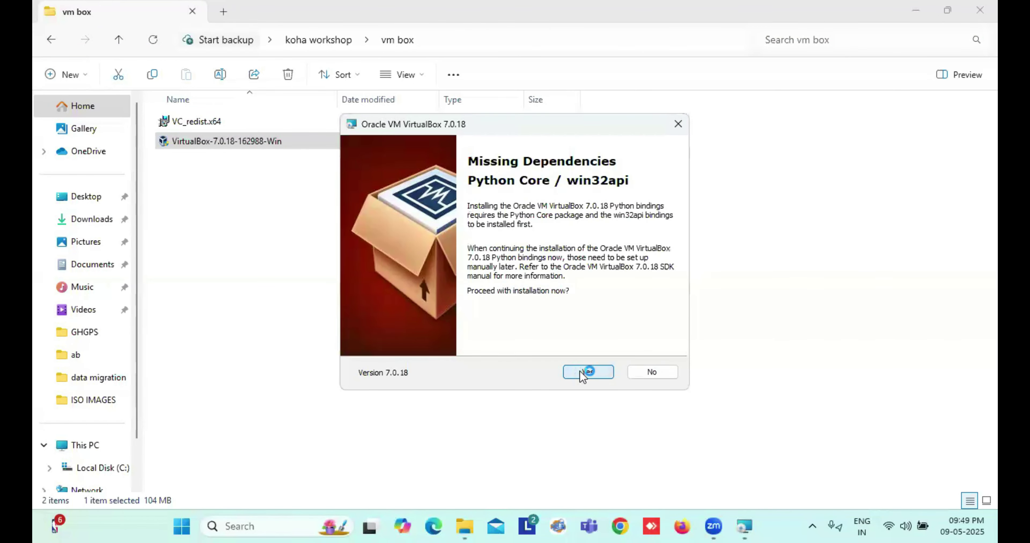
left_click(582, 375)
left_click(581, 374)
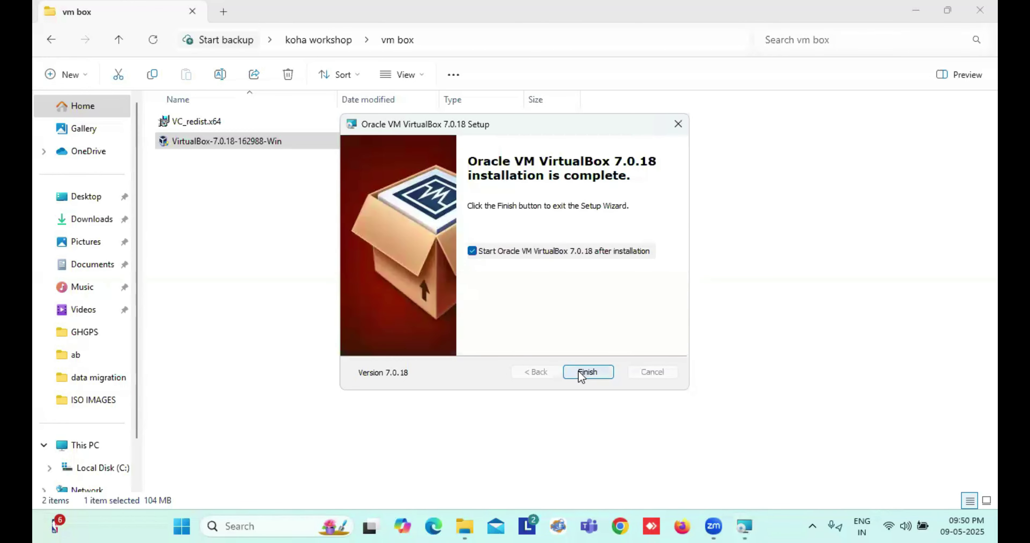
left_click(580, 372)
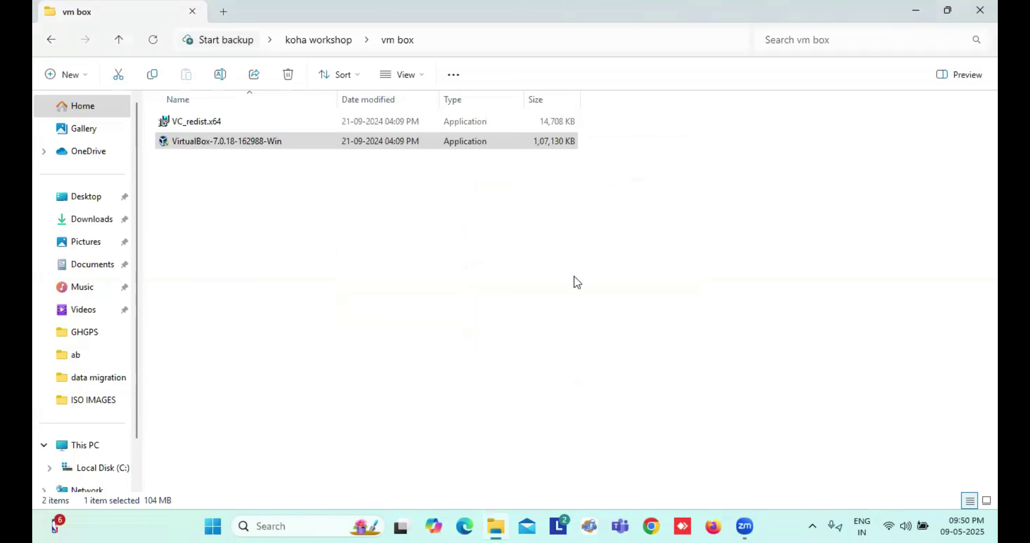
Search 'vm' in Windows Search and open Oracle VM VirtualBox from Best match
left_click(260, 527)
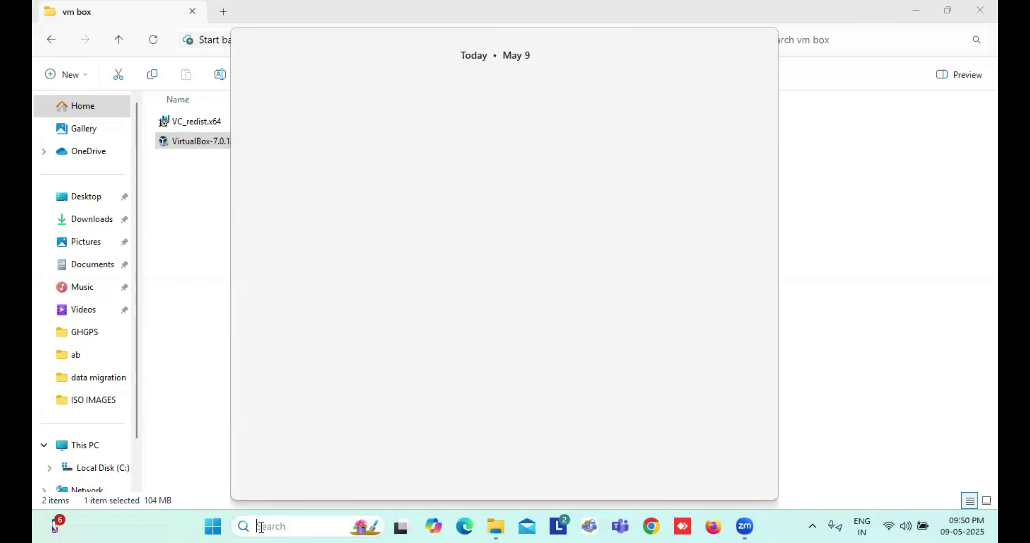
type("vm")
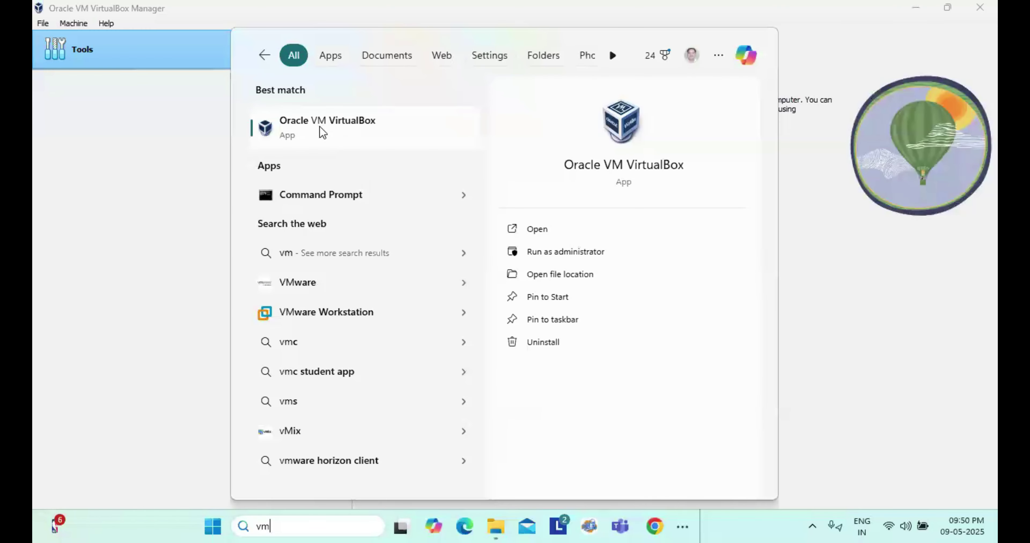
left_click(362, 128)
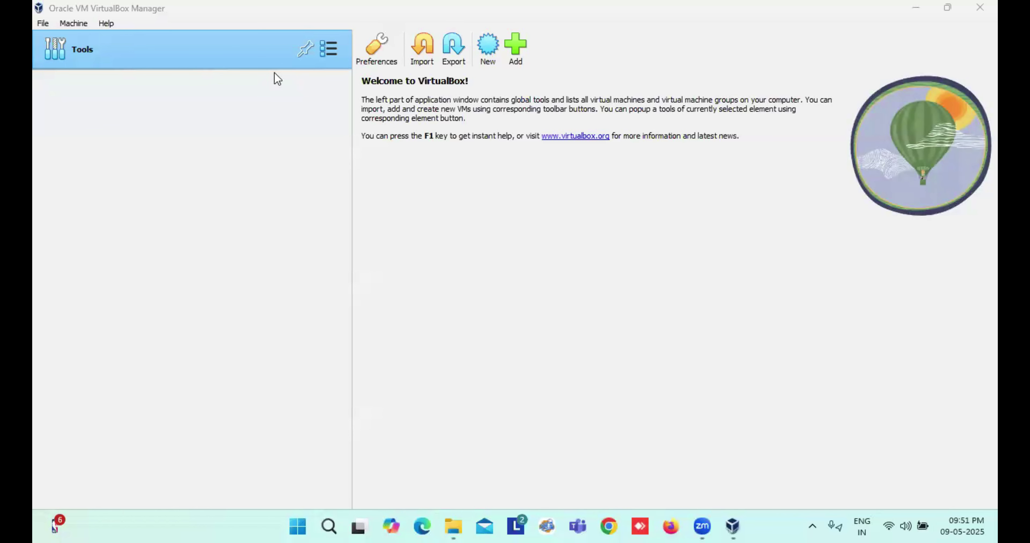
Start a new VM named 'Ubuntu 24.04', auto-detected as Linux, Ubuntu (64-bit)
left_click(490, 47)
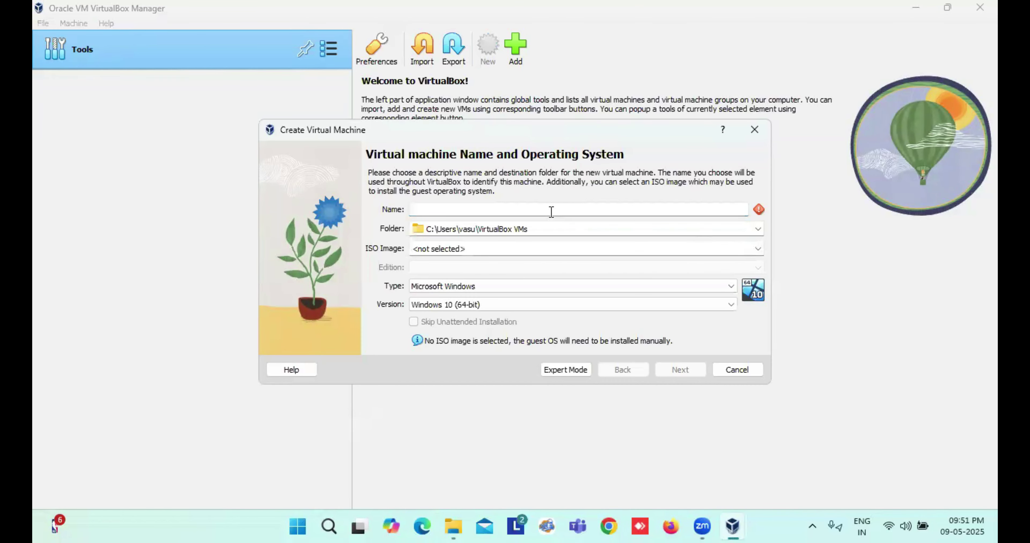
type("u")
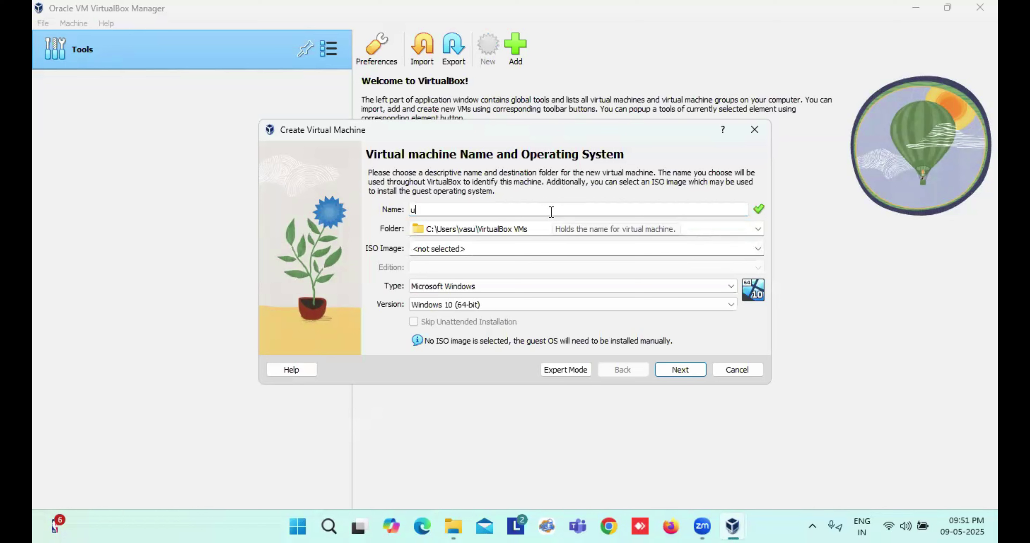
key("BackSpace")
type("Ubuntu ")
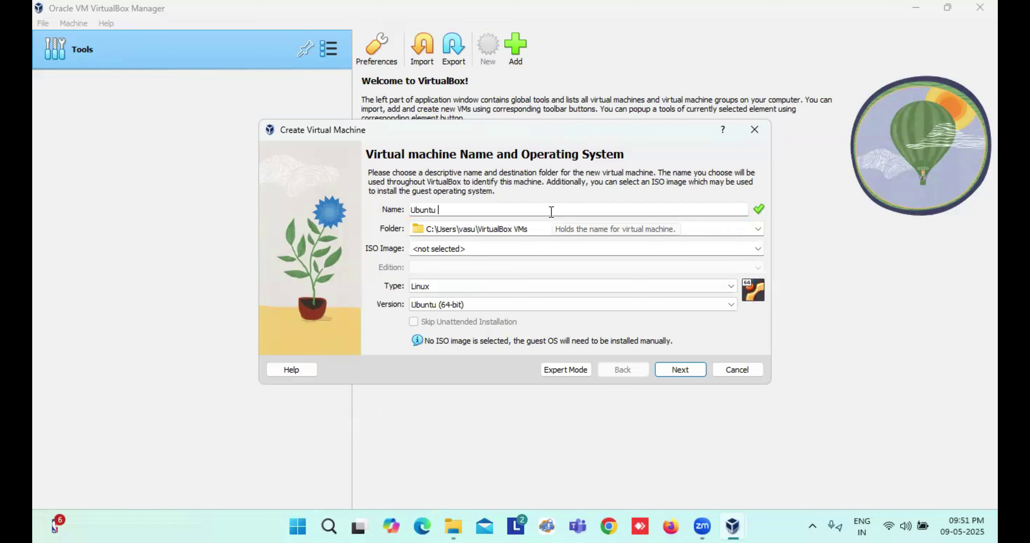
type("24.04")
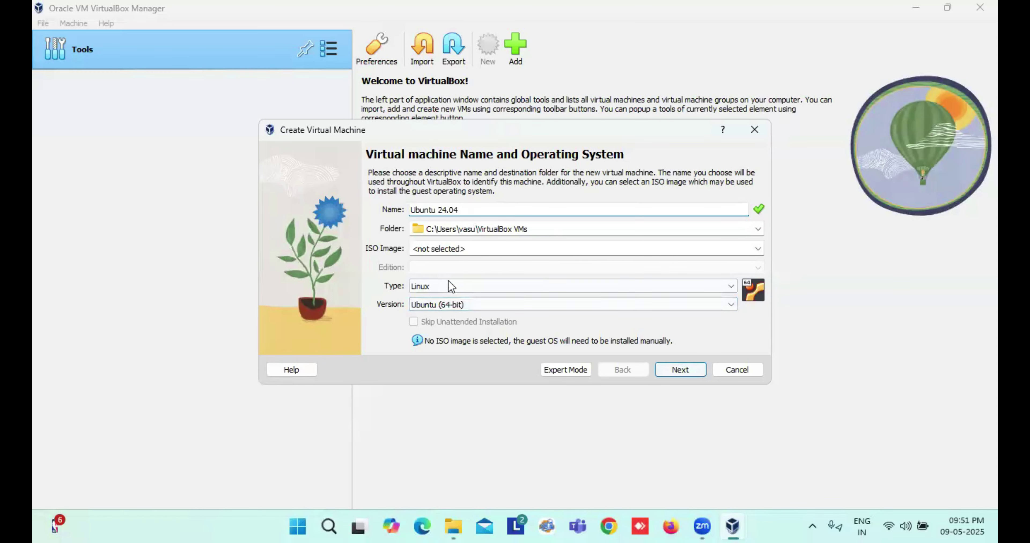
Set base memory to 18432 MB with 1 processor and continue to the disk settings
left_click(683, 369)
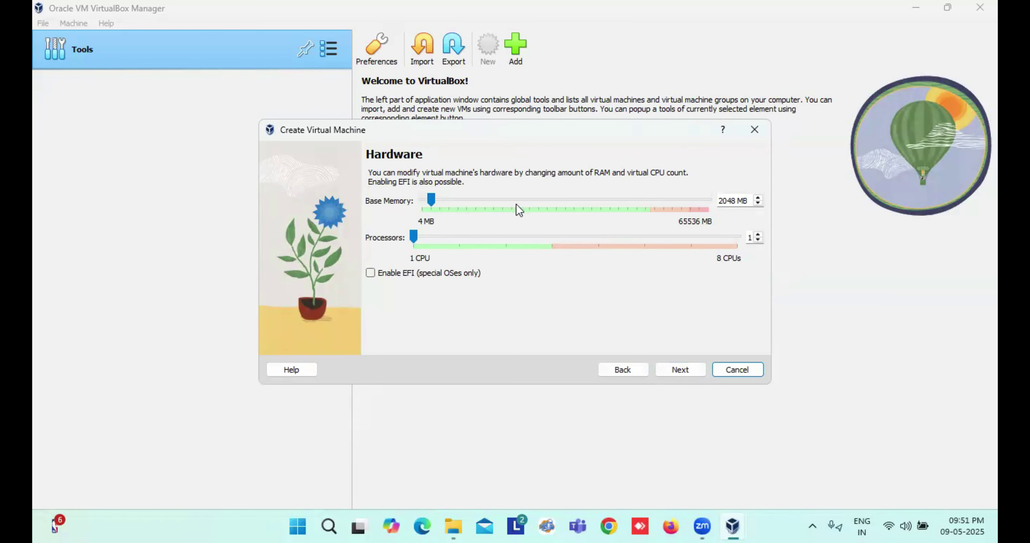
left_click(529, 200)
left_click(528, 200)
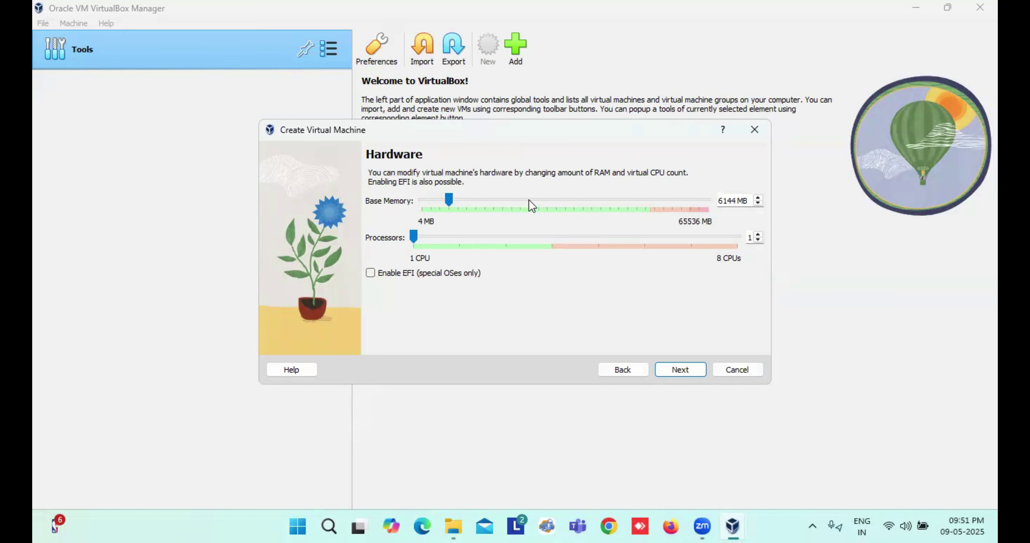
left_click(528, 200)
left_click(528, 200)
left_click(529, 200)
left_click(531, 200)
left_click(531, 200)
left_click(524, 203)
left_click(673, 374)
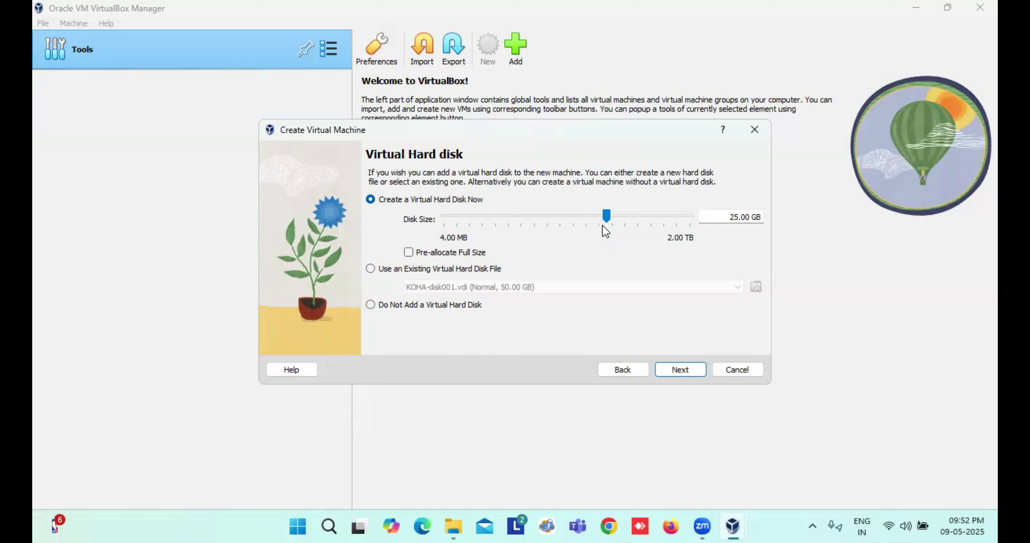
Create the Ubuntu 24.04 VM with a 50.00 GB virtual disk, then launch Firefox
left_click(622, 216)
left_click(679, 373)
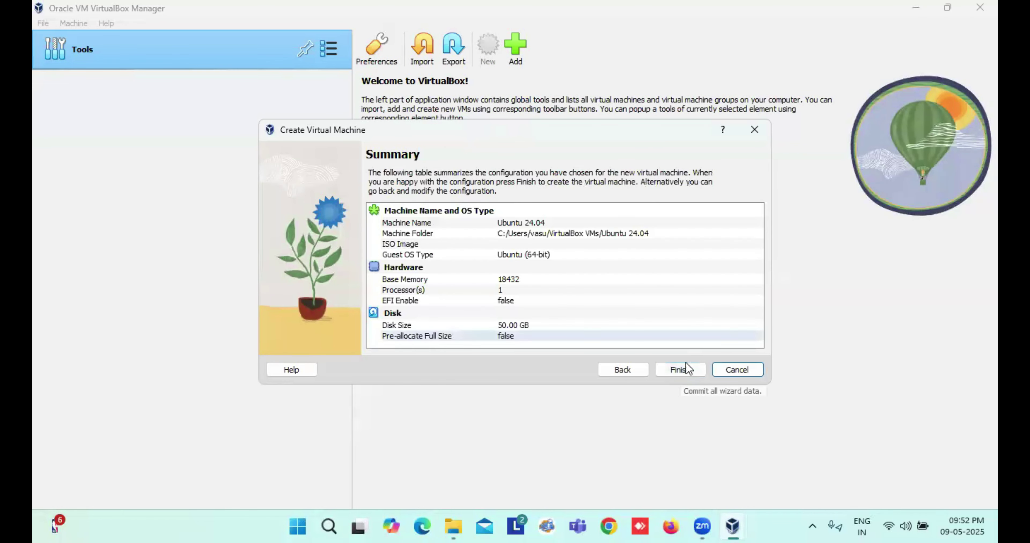
left_click(681, 366)
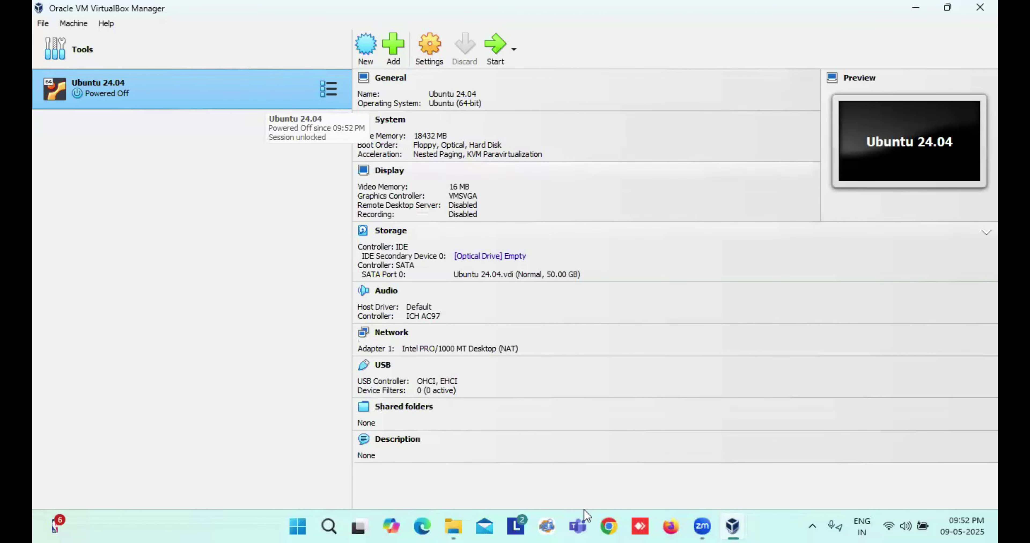
left_click(671, 526)
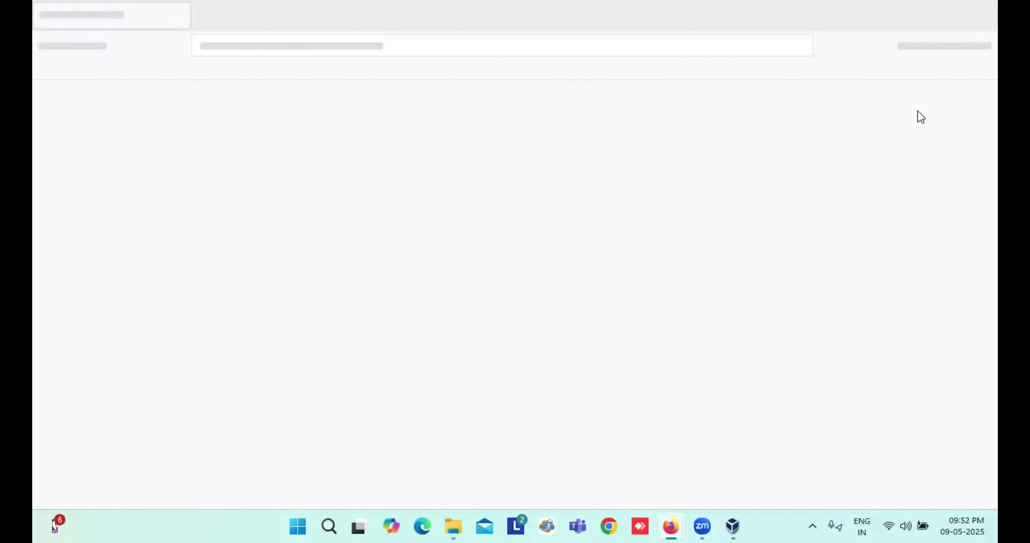
In Chrome, search 'ubuntu 24.04 iso download' and open the Ubuntu Desktop 24.04.2 LTS download page
left_click(606, 527)
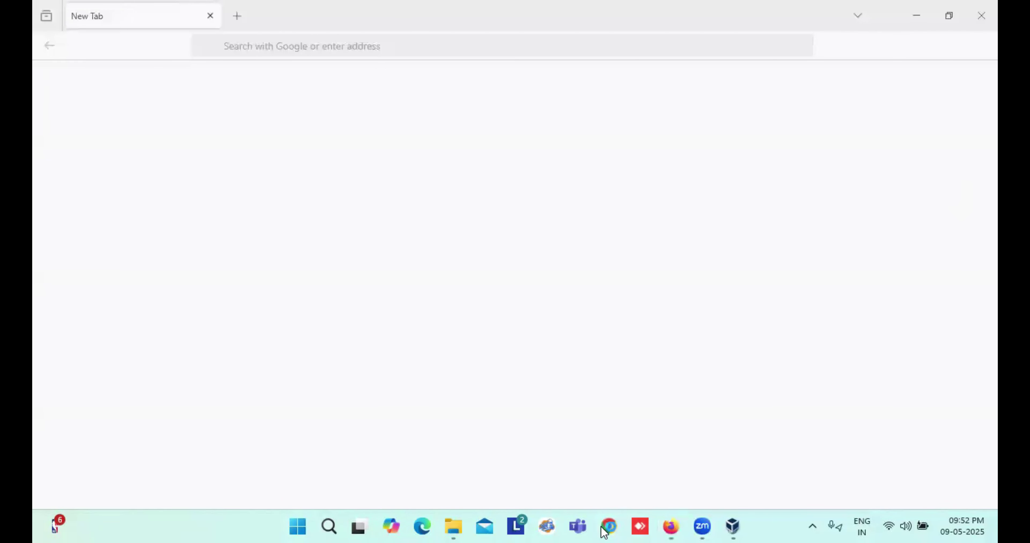
left_click(388, 287)
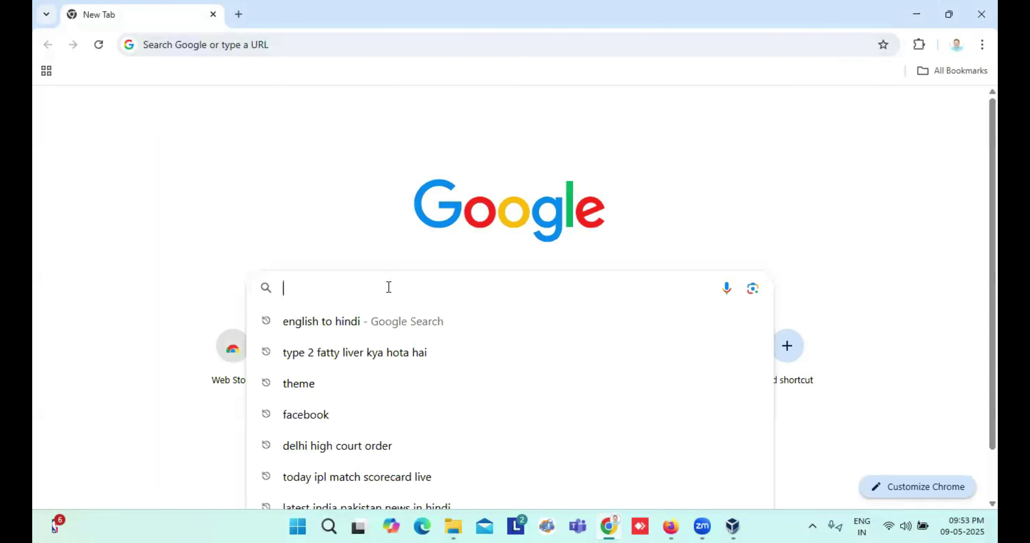
type("ubuntu")
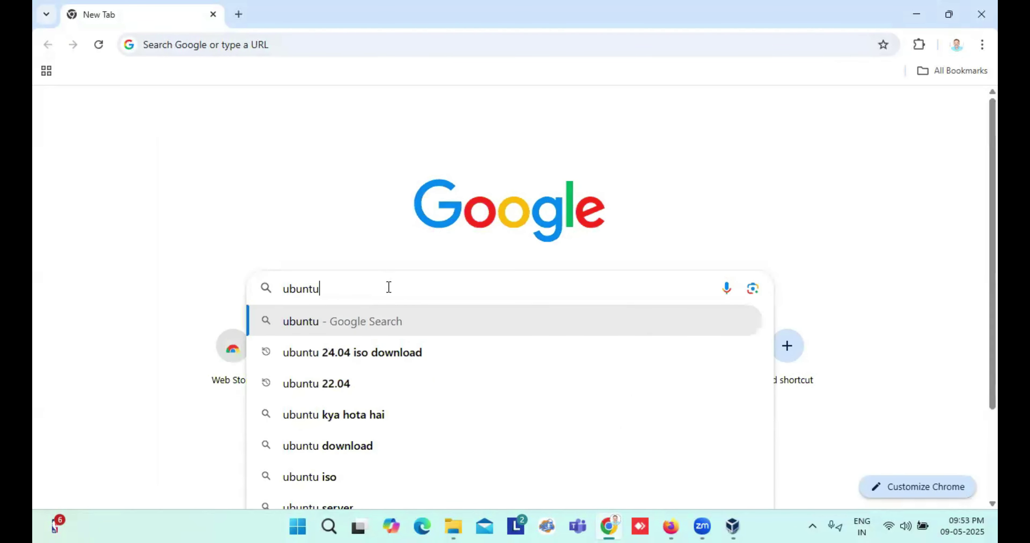
left_click(365, 357)
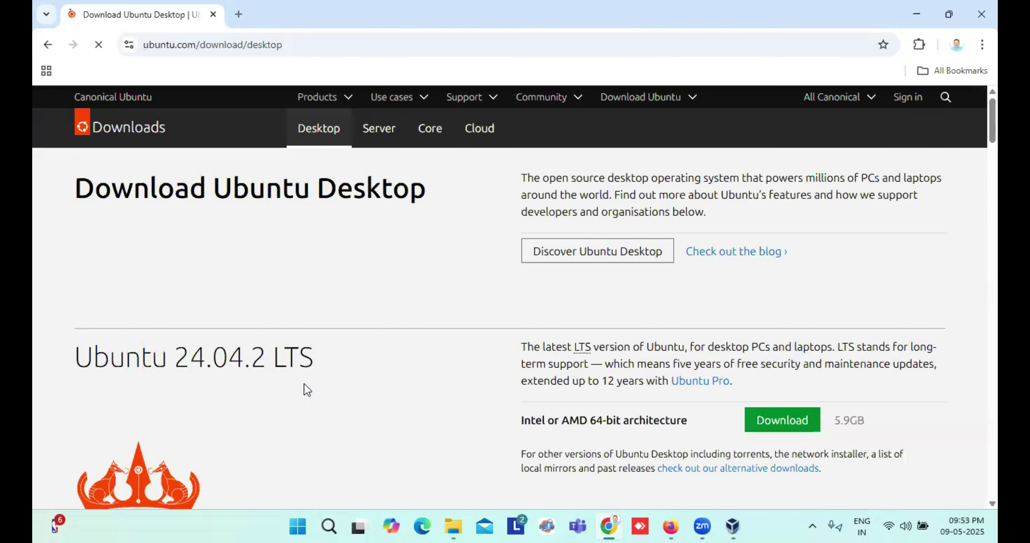
scroll(304, 386, "down", 5)
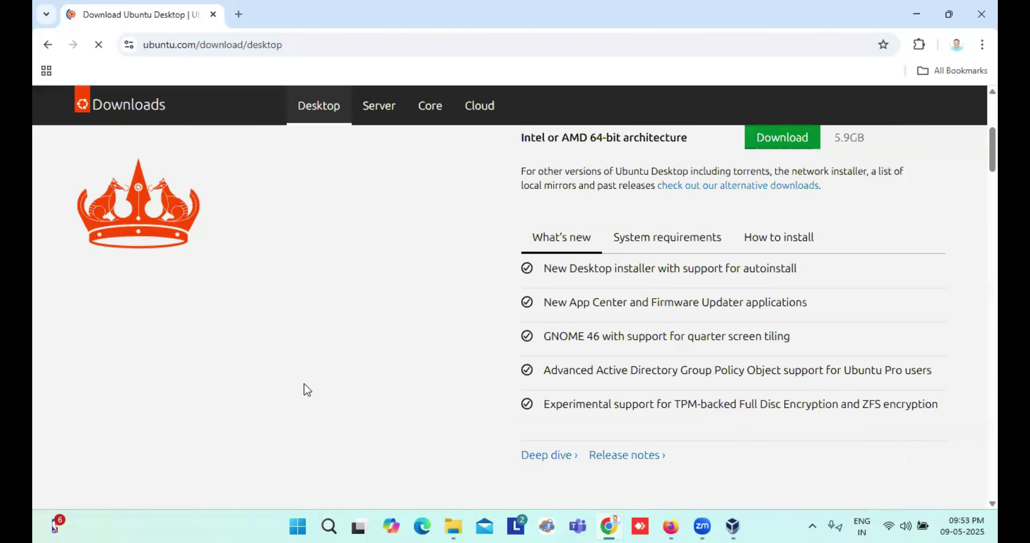
scroll(764, 270, "up", 2)
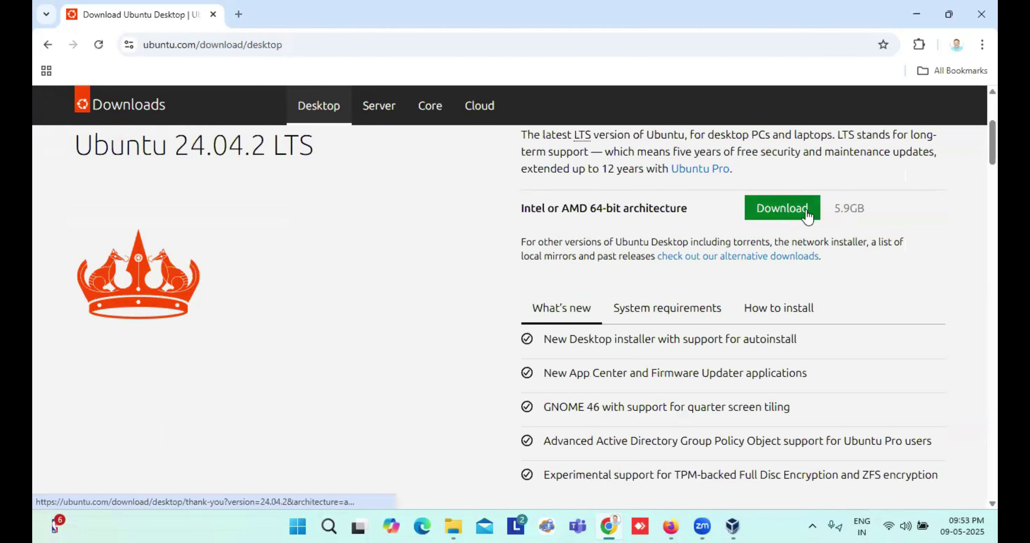
Minimize Chrome and close Firefox to bring VirtualBox Manager to the front
left_click(919, 15)
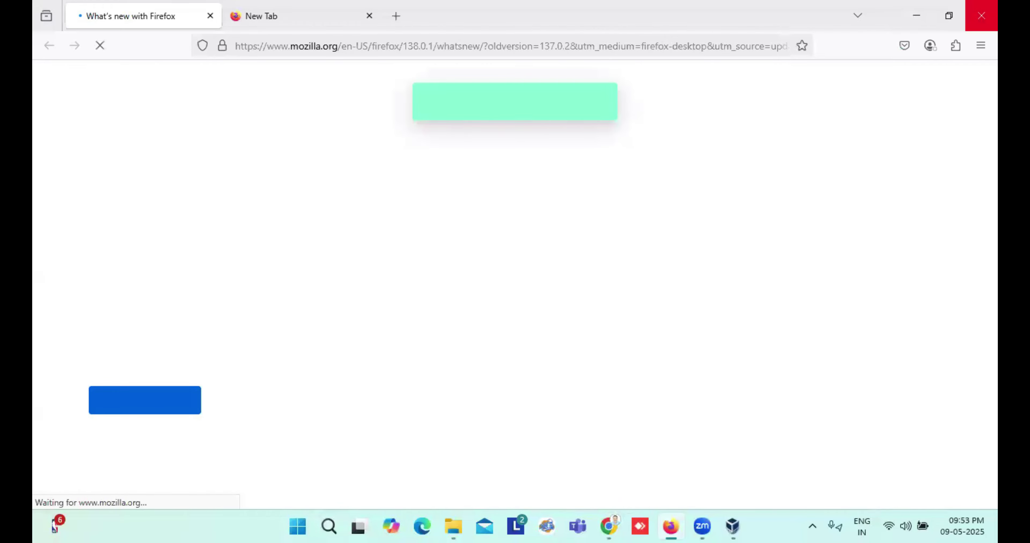
left_click(982, 16)
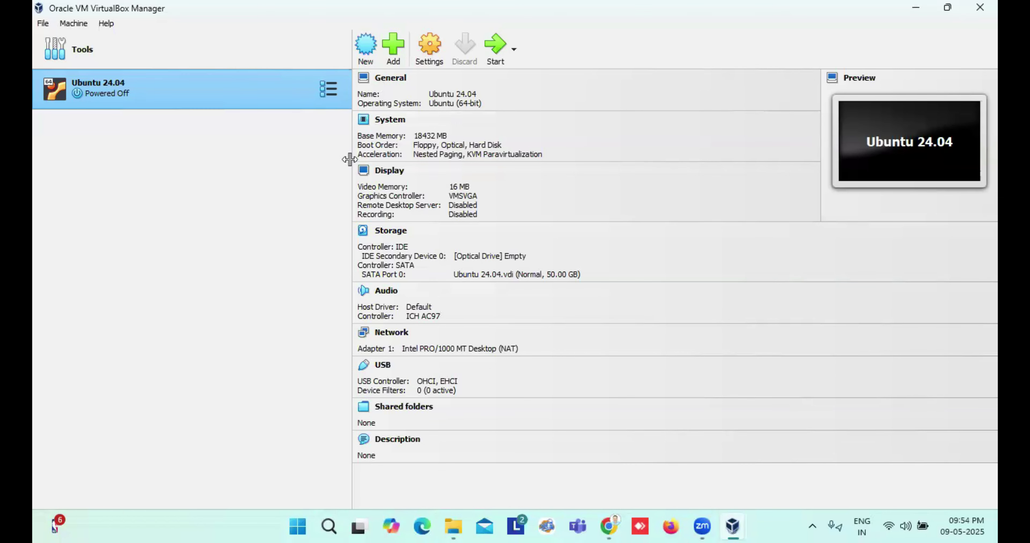
Load ubuntu-24.04-desktop-amd64.iso into the VM's optical drive via Storage settings and save
left_click(431, 52)
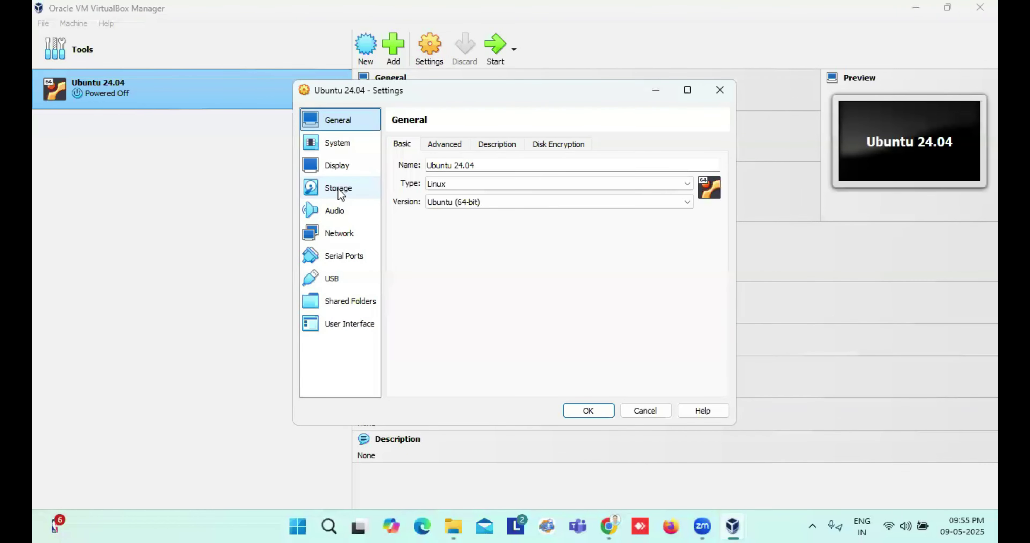
left_click(339, 188)
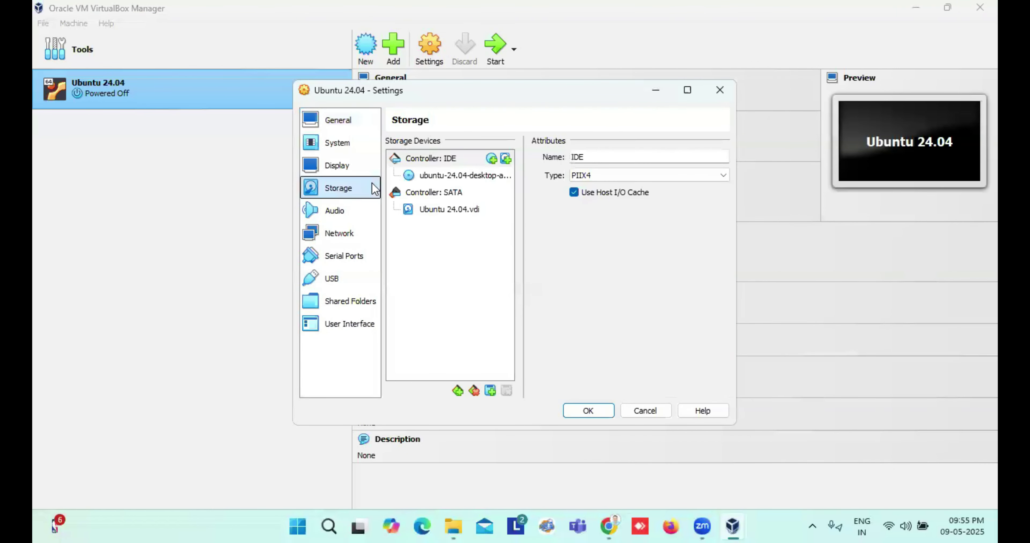
left_click(431, 178)
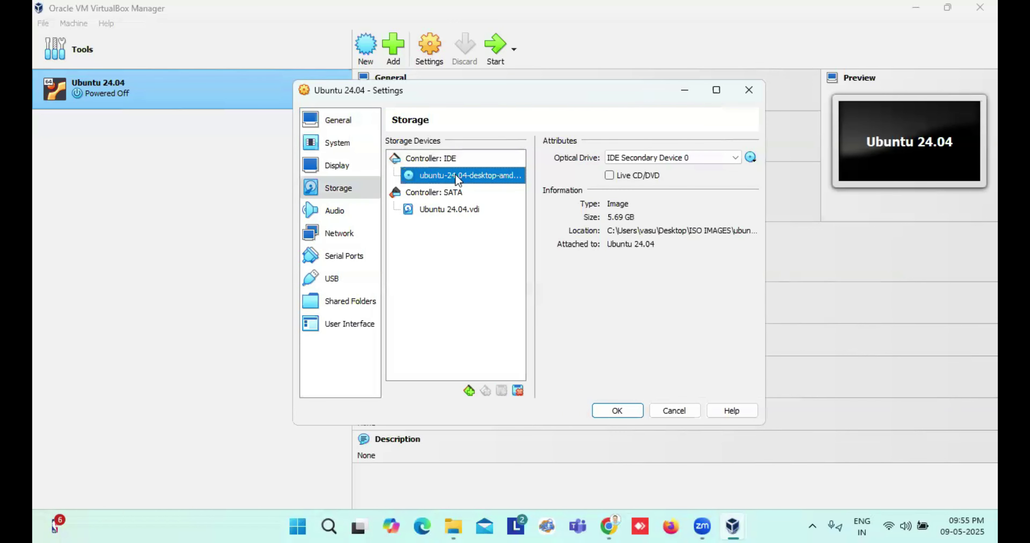
left_click(751, 159)
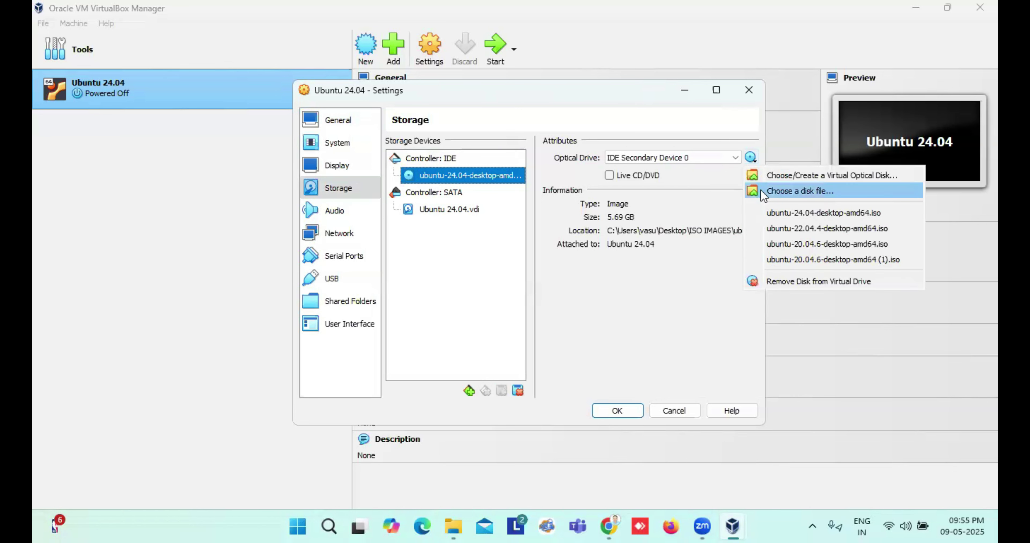
left_click(764, 191)
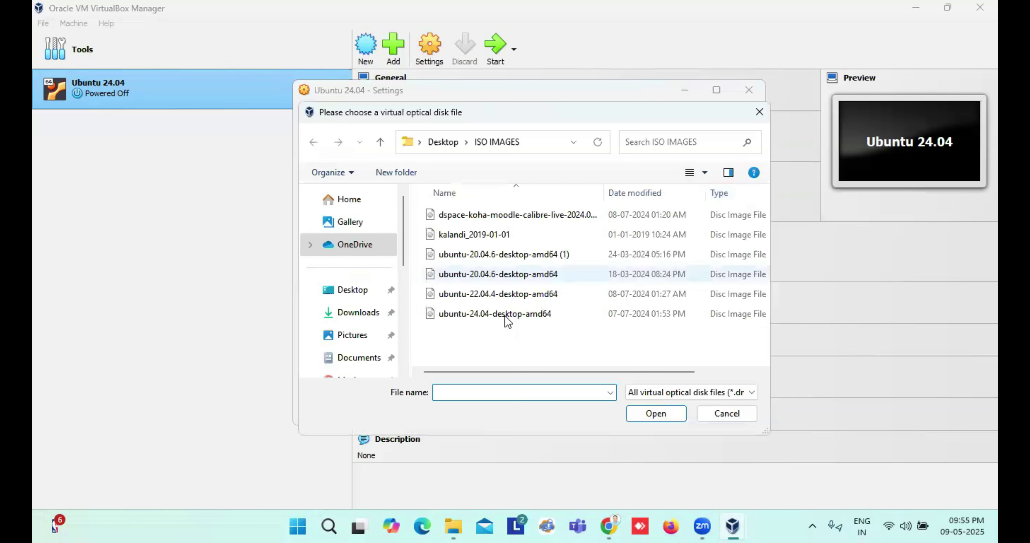
left_click(505, 315)
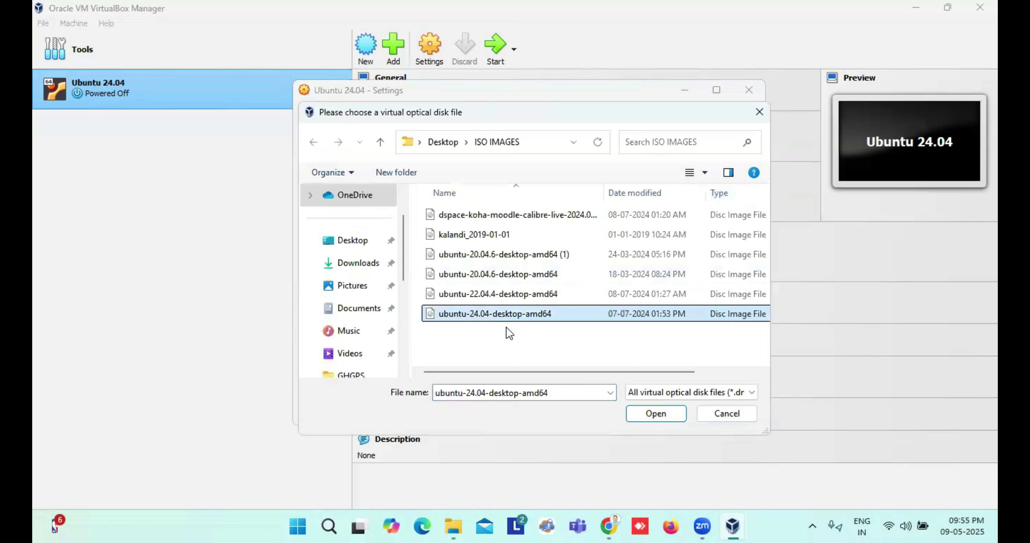
key("Return")
left_click(616, 412)
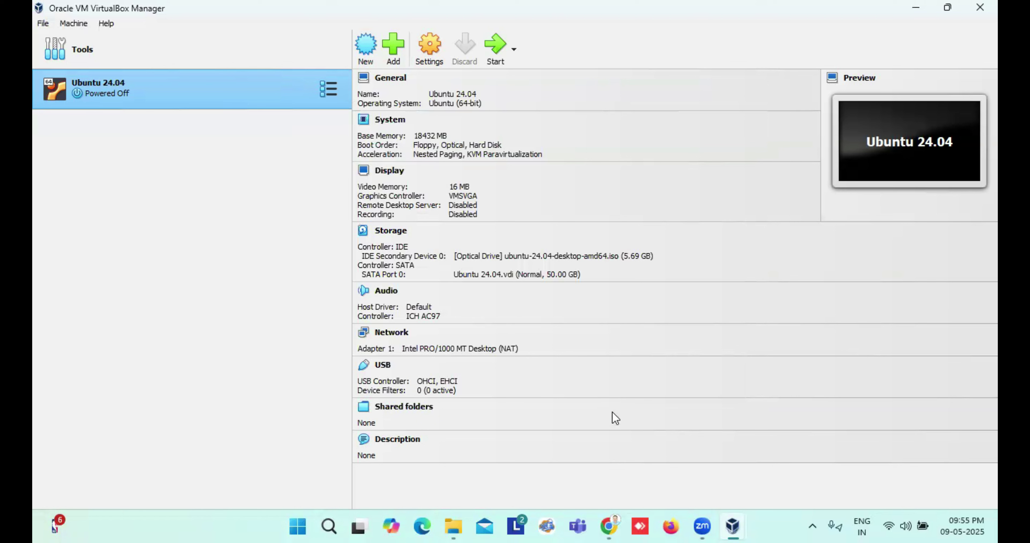
Start the Ubuntu 24.04 VM maximized, clear notifications, and boot 'Try or Install Ubuntu'
left_click(498, 42)
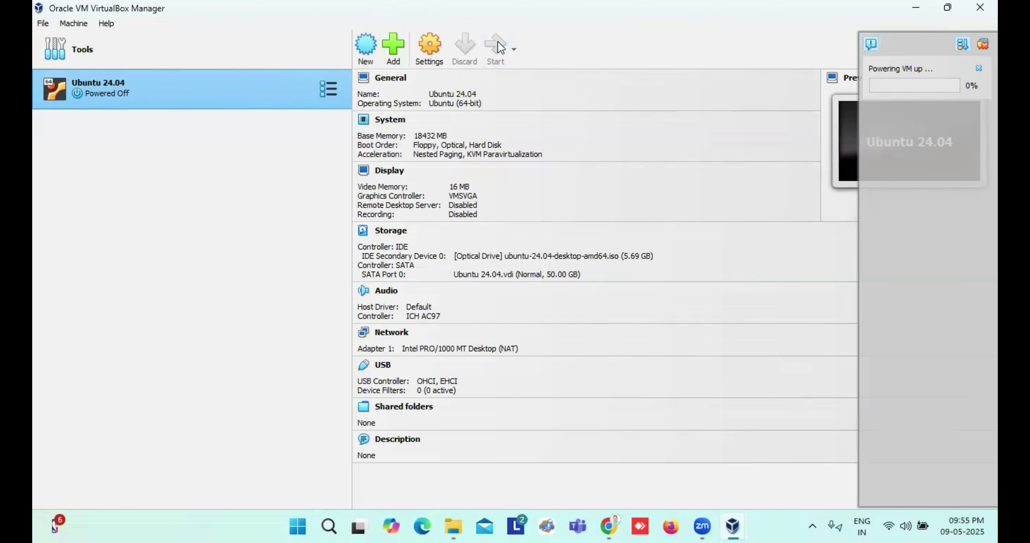
left_click(873, 42)
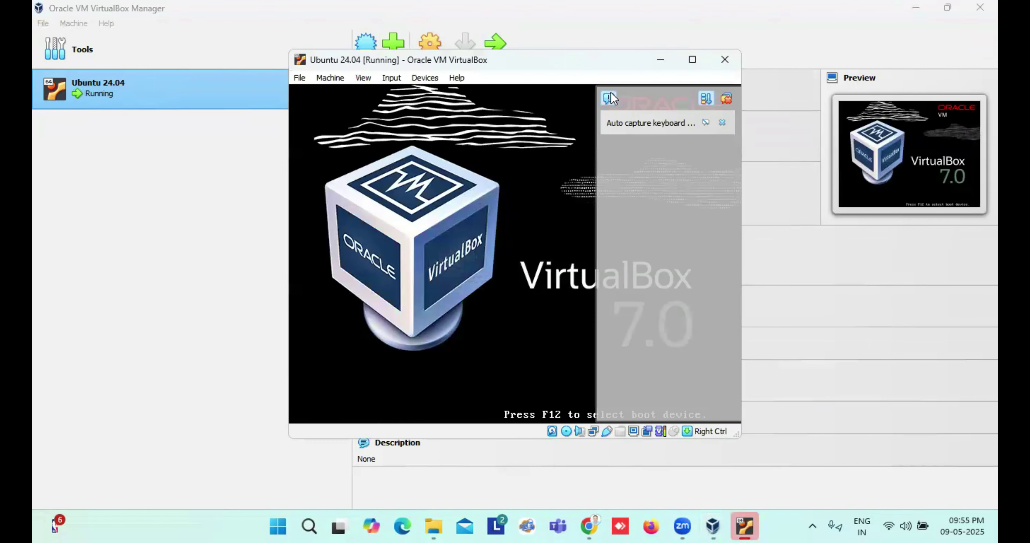
left_click(610, 98)
left_click(750, 59)
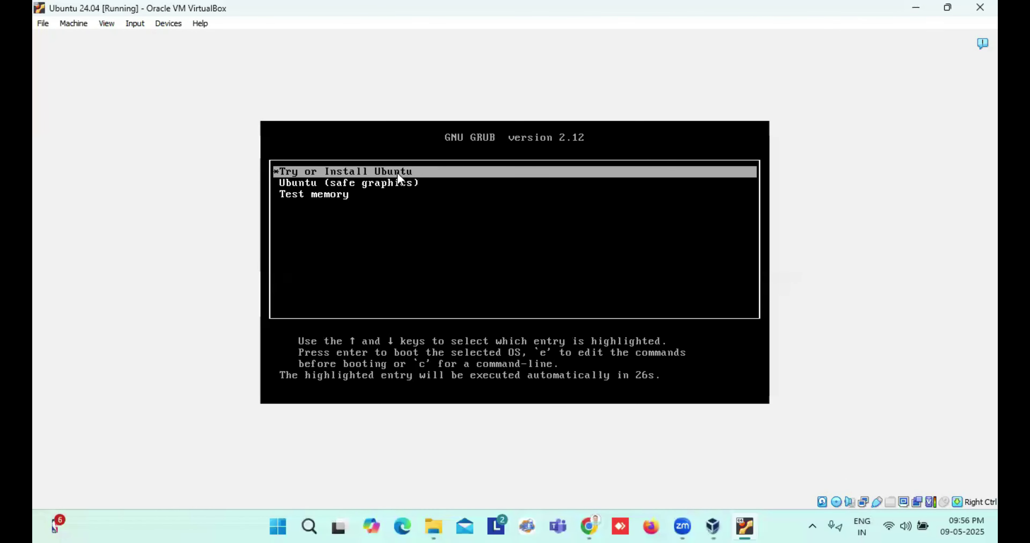
key("Return")
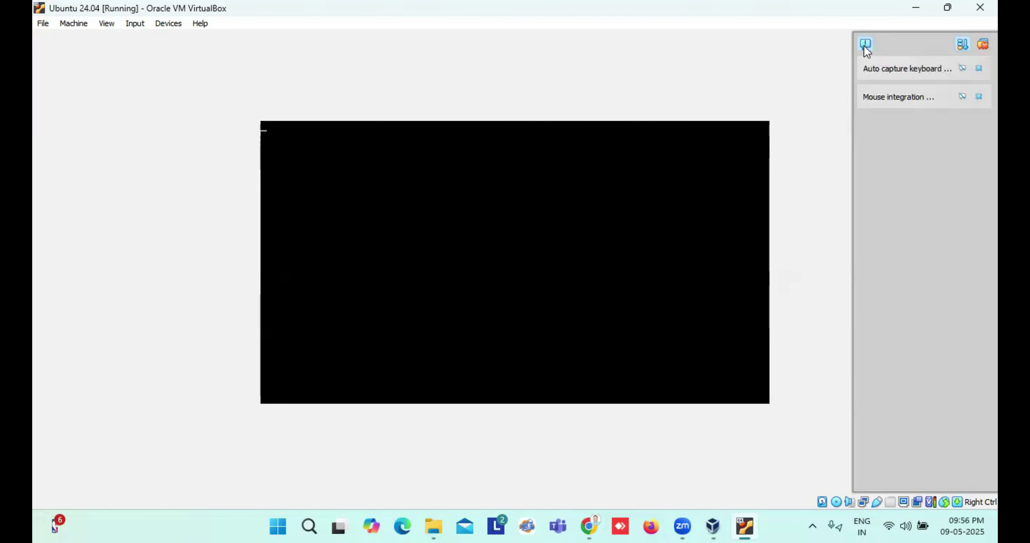
Collapse the notification panel, switch the guest display to View > Scaled Mode, and maximize the VM window
left_click(865, 45)
left_click(106, 24)
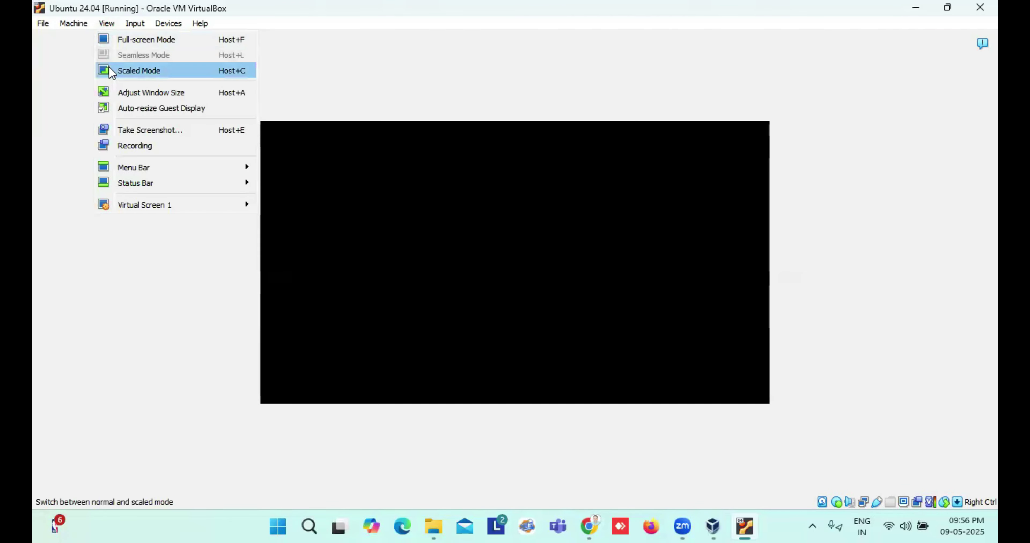
left_click(108, 70)
left_click(692, 73)
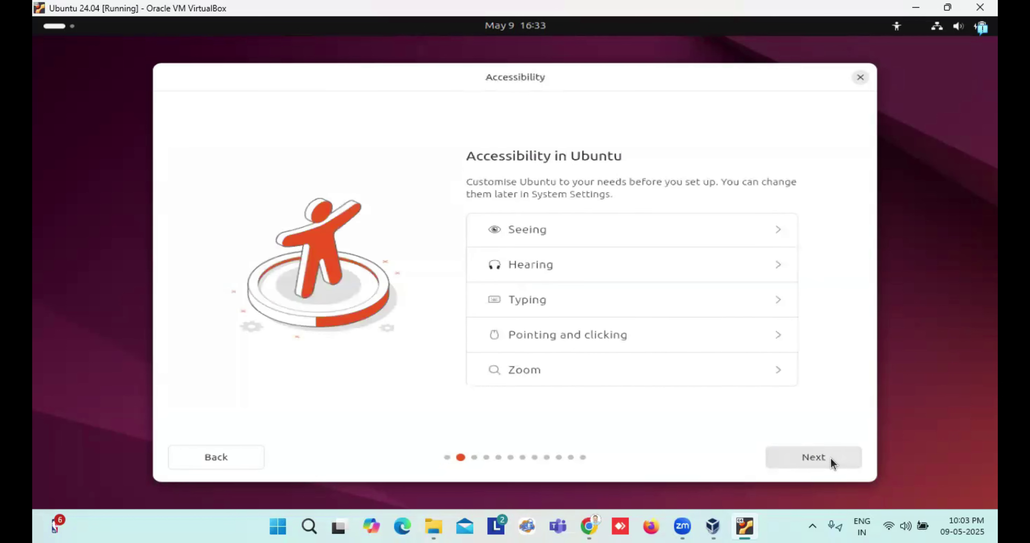
Leave the accessibility defaults, confirm English (US) as the keyboard layout, and keep the wired connection
left_click(810, 459)
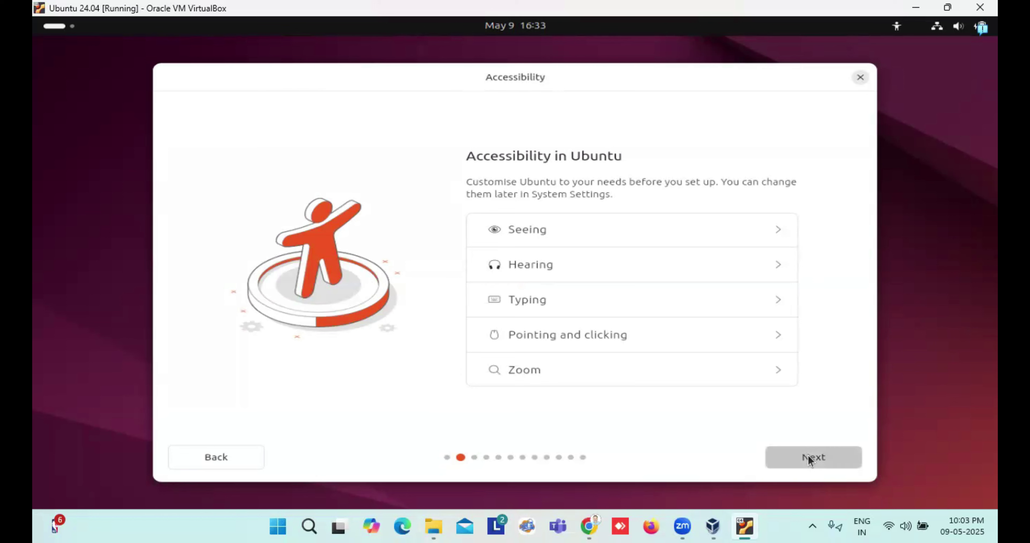
left_click(829, 464)
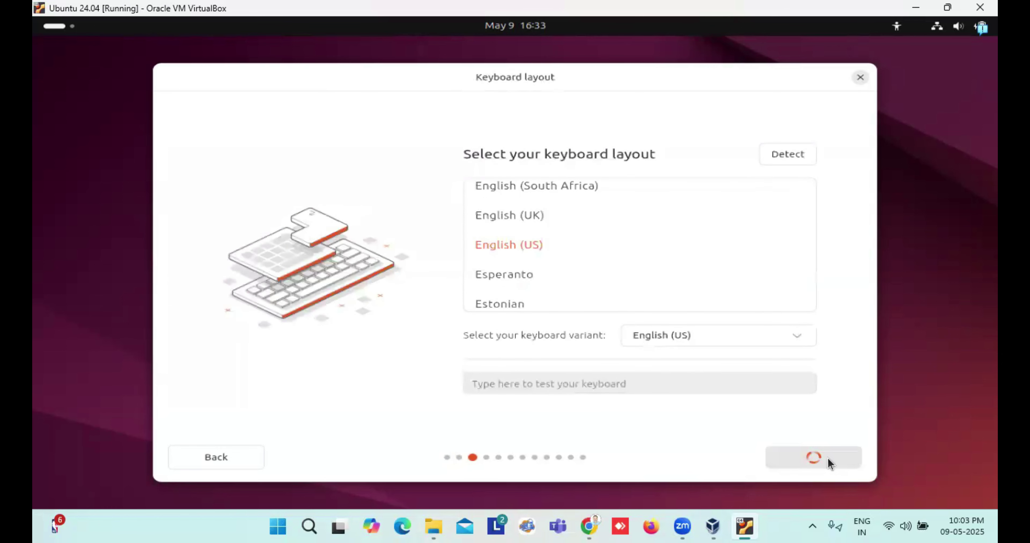
left_click(829, 464)
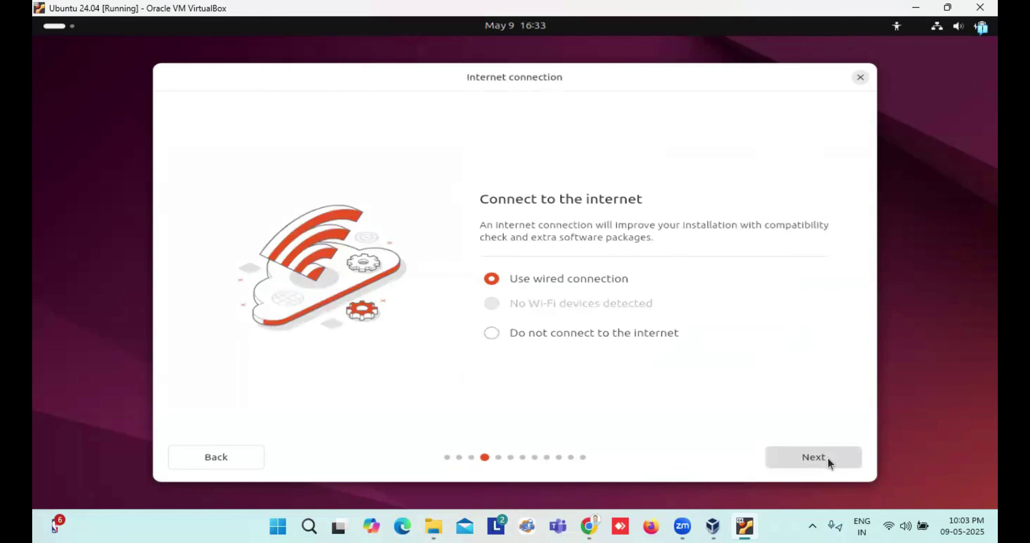
left_click(209, 457)
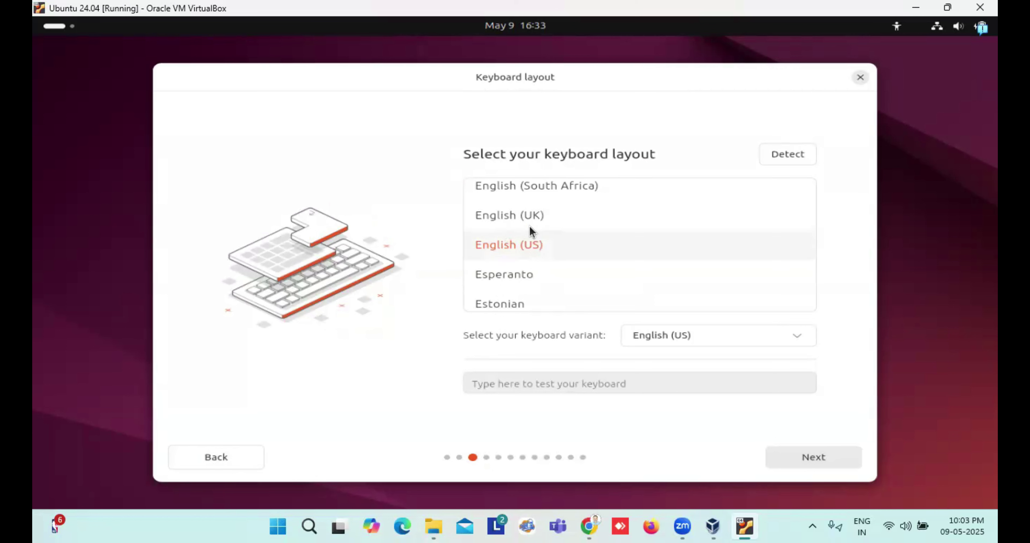
key("Up")
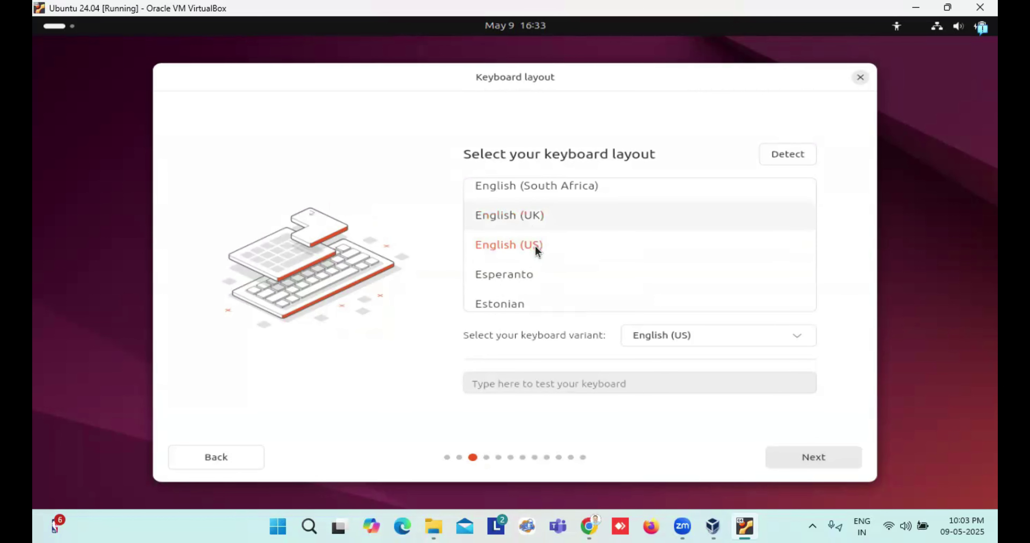
left_click(490, 250)
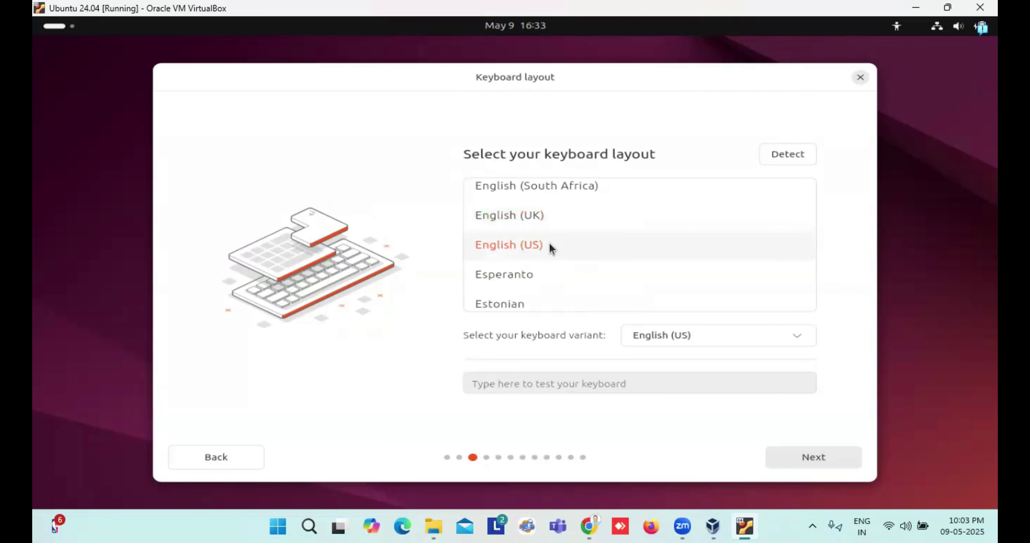
left_click(825, 458)
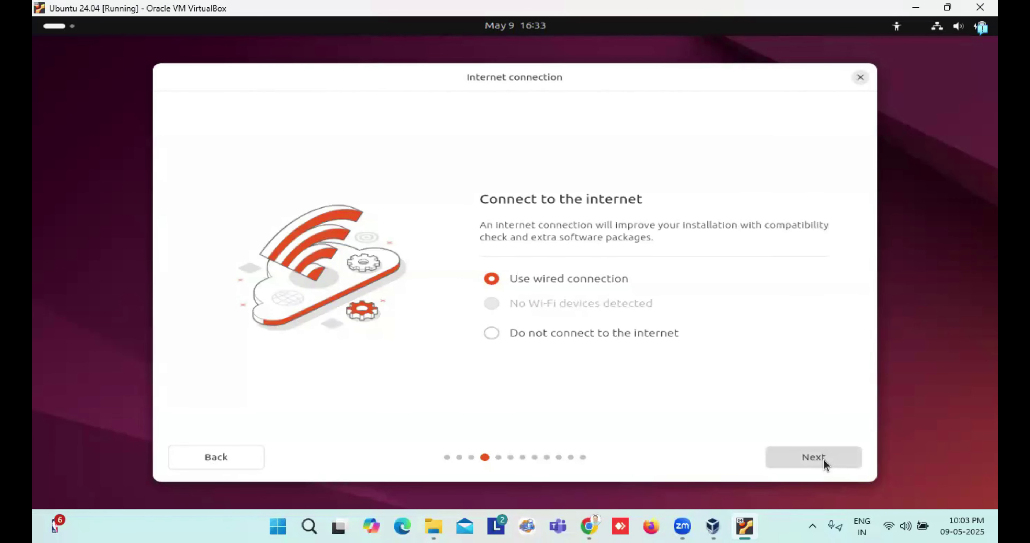
left_click(824, 459)
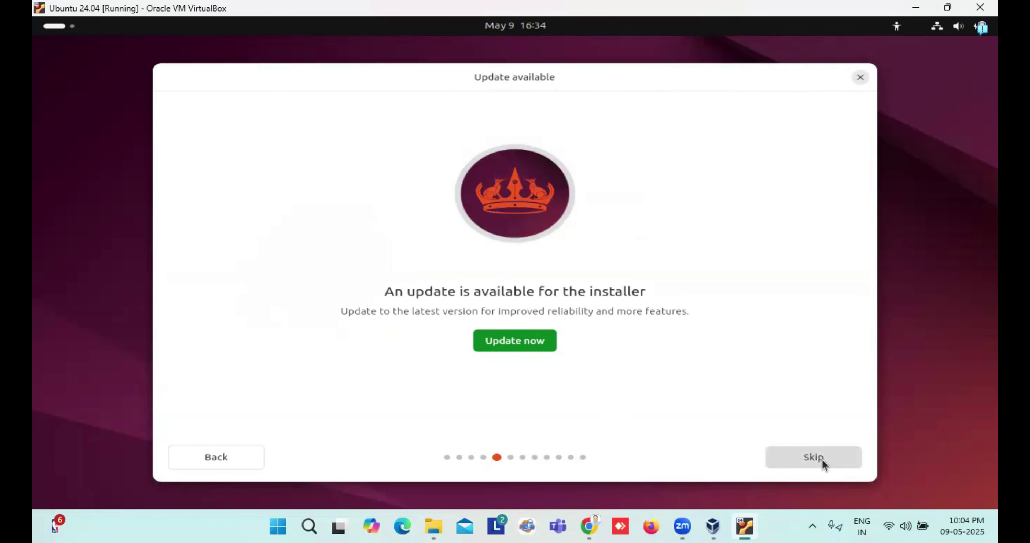
Skip the installer update, choose Install Ubuntu and interactive installation, keep default apps, and decline proprietary software
left_click(816, 458)
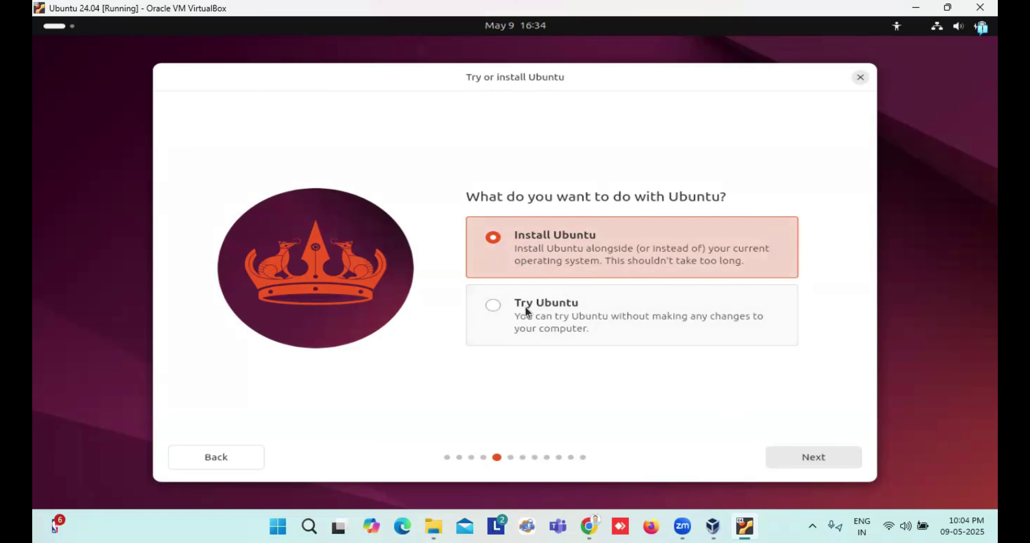
left_click(808, 456)
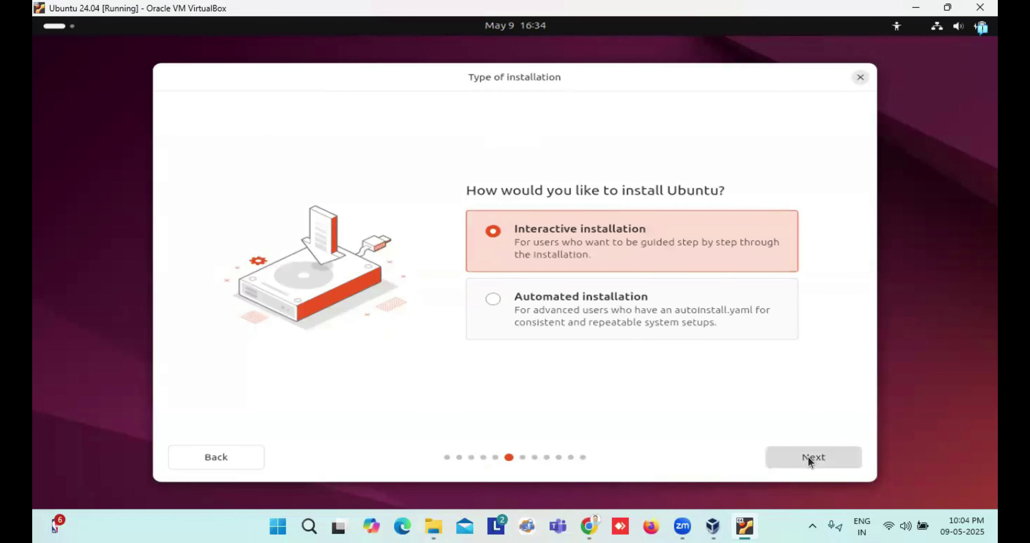
left_click(789, 460)
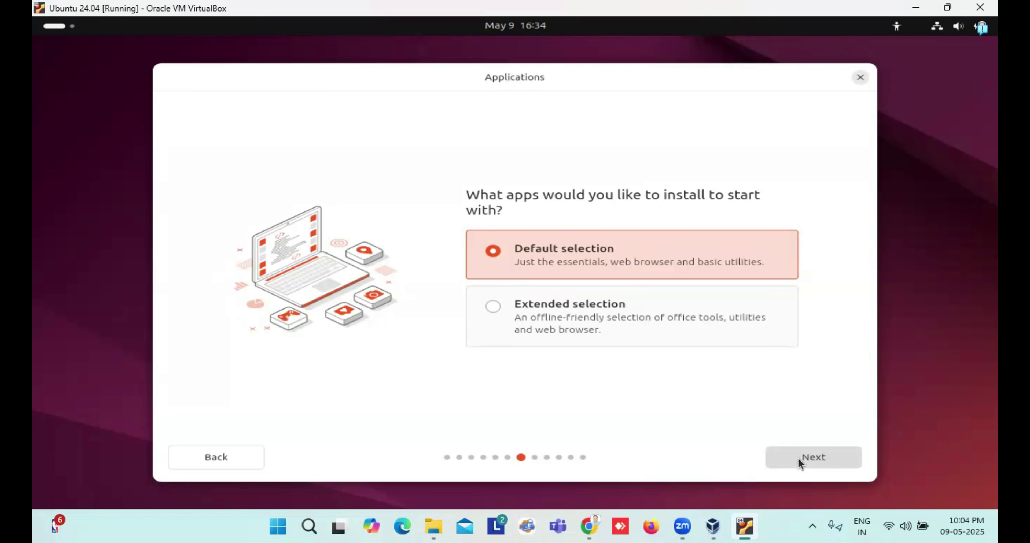
left_click(798, 459)
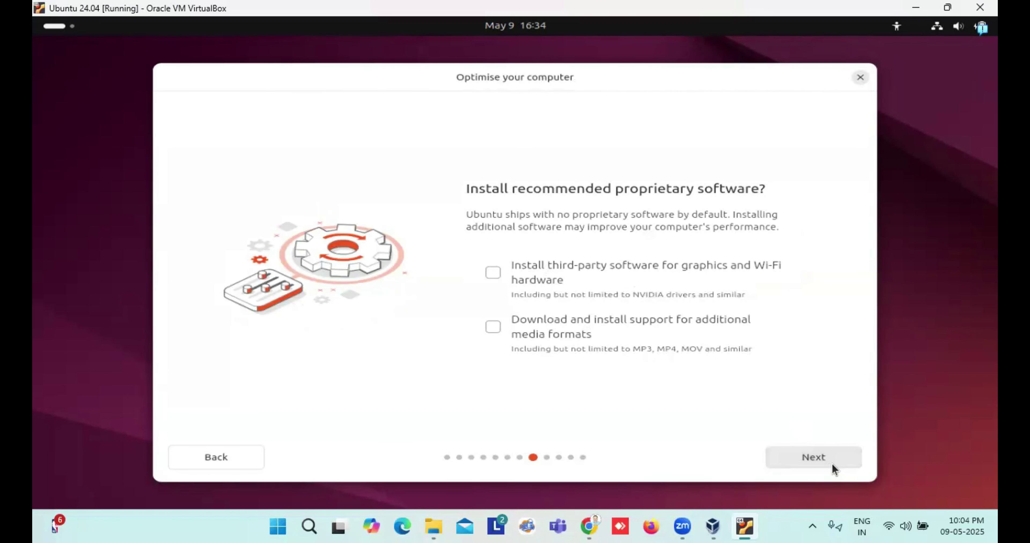
left_click(826, 457)
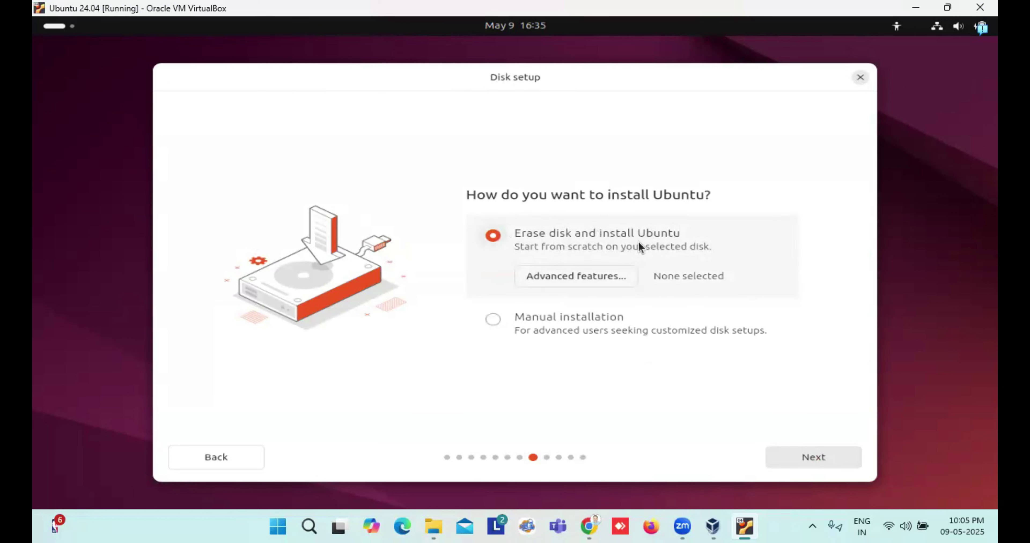
Choose Erase disk and install Ubuntu, then enter the account name, password and matching password confirmation
left_click(798, 462)
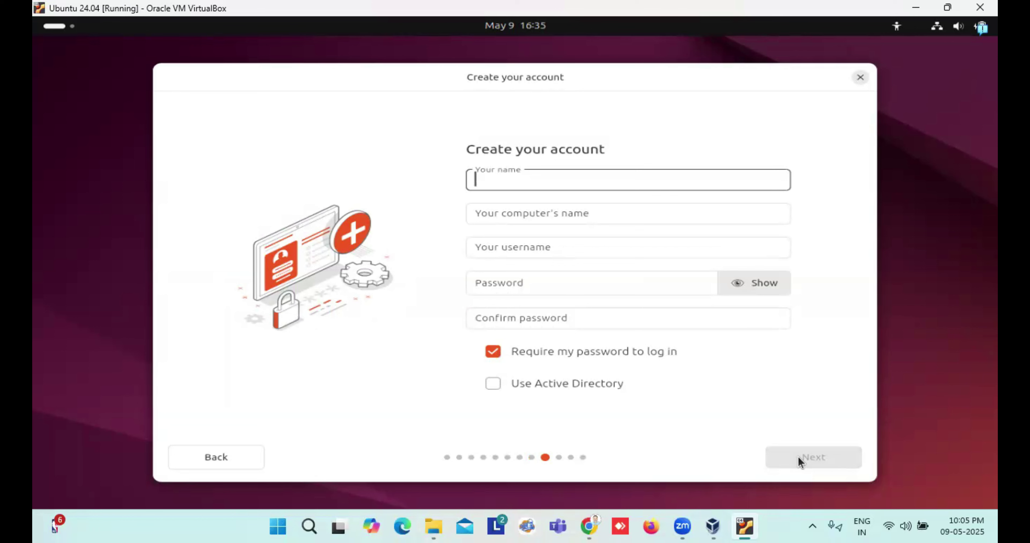
type("library")
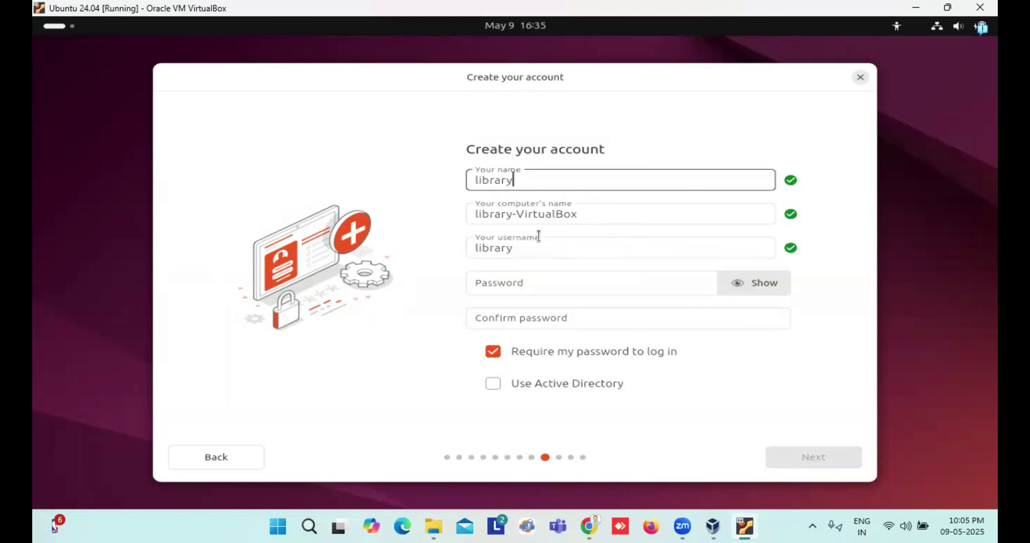
left_click(505, 283)
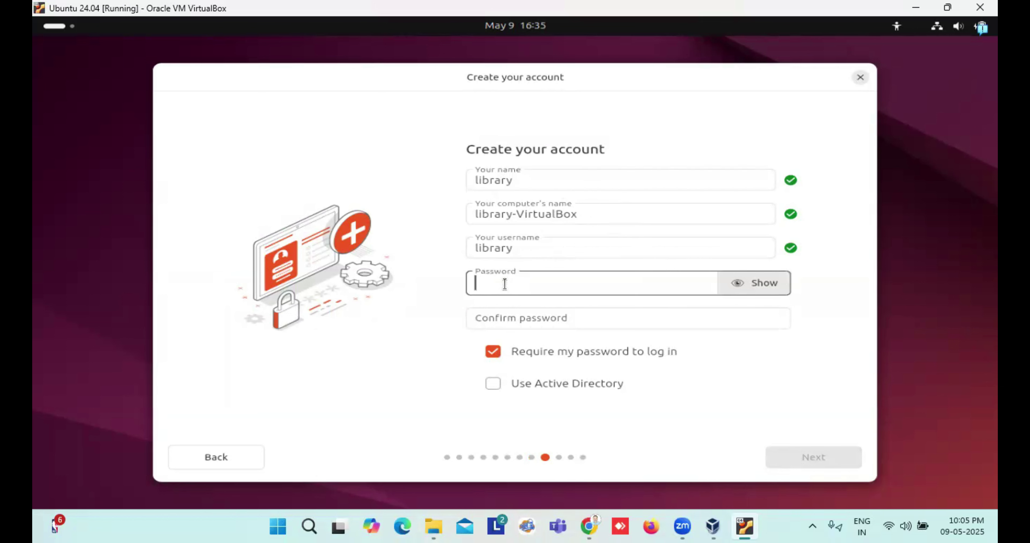
type("li")
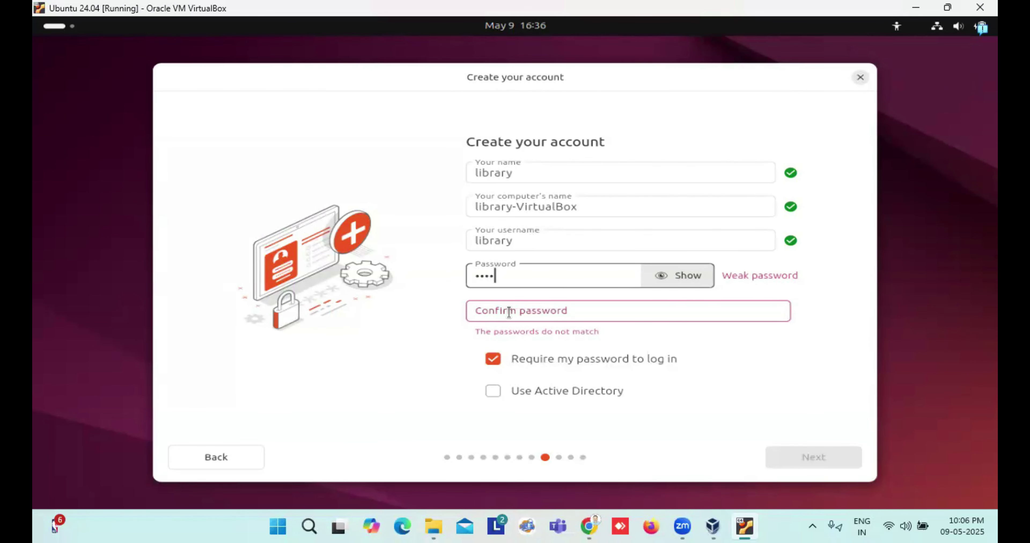
key("Tab")
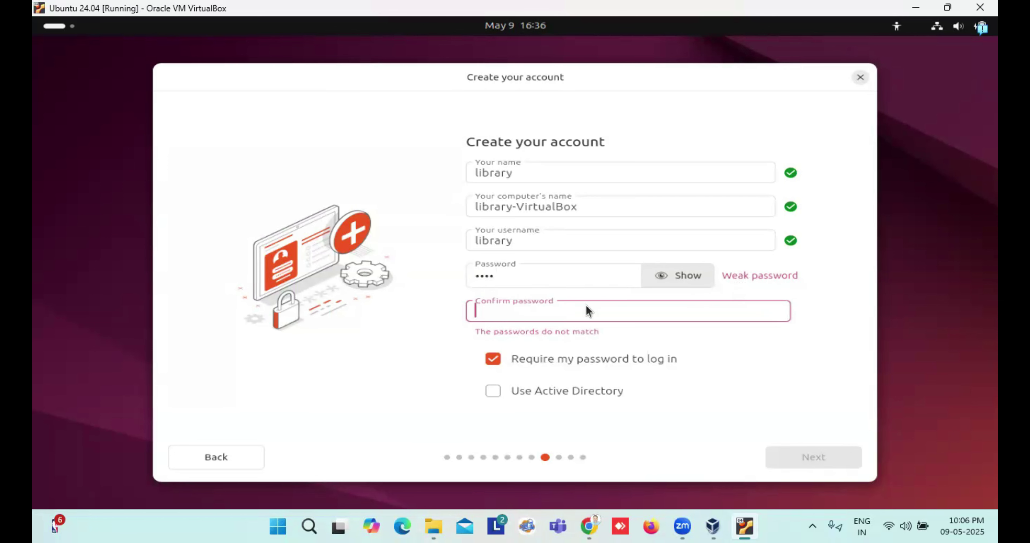
type("****")
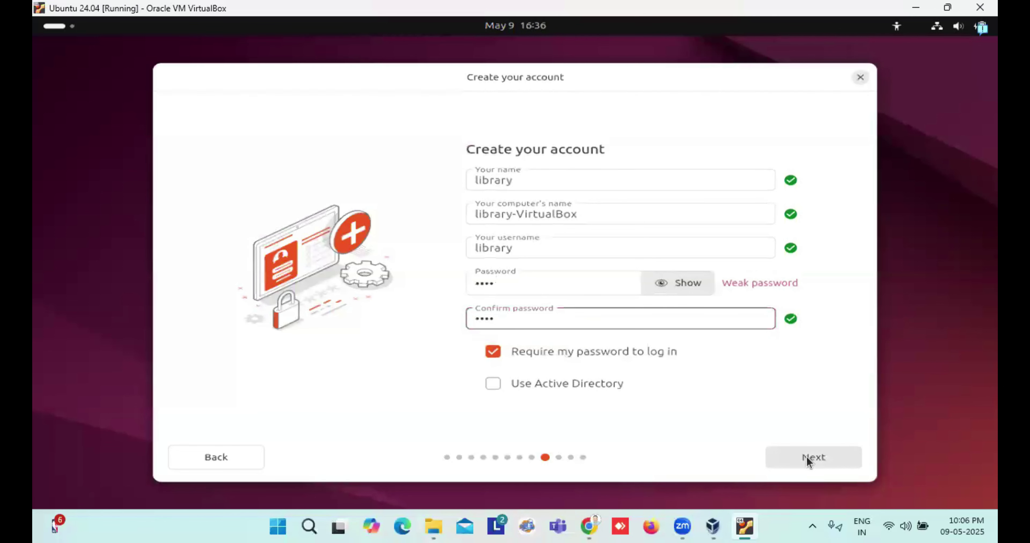
left_click(799, 458)
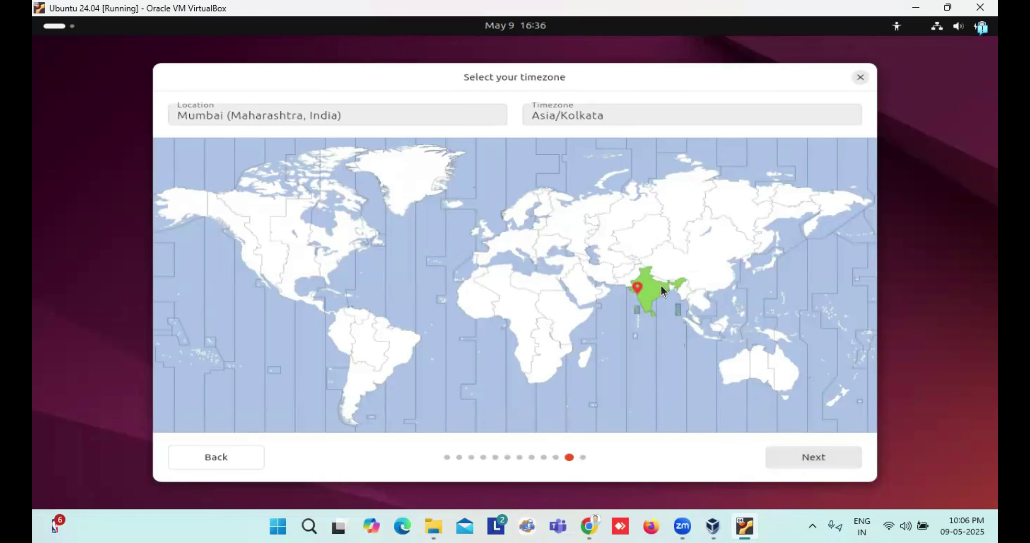
Accept the Asia/Kolkata timezone and start the Ubuntu 24.04 LTS installation
left_click(800, 451)
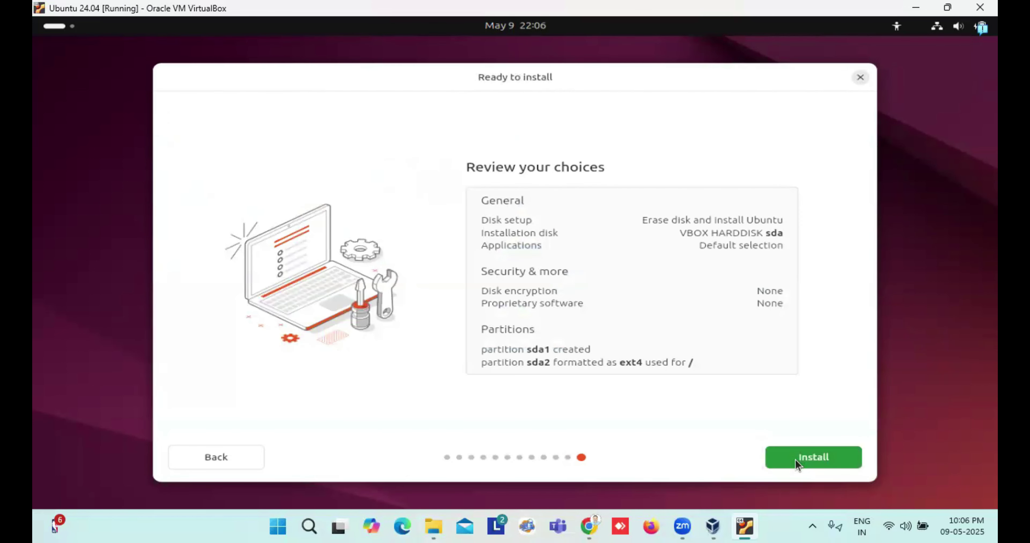
left_click(795, 460)
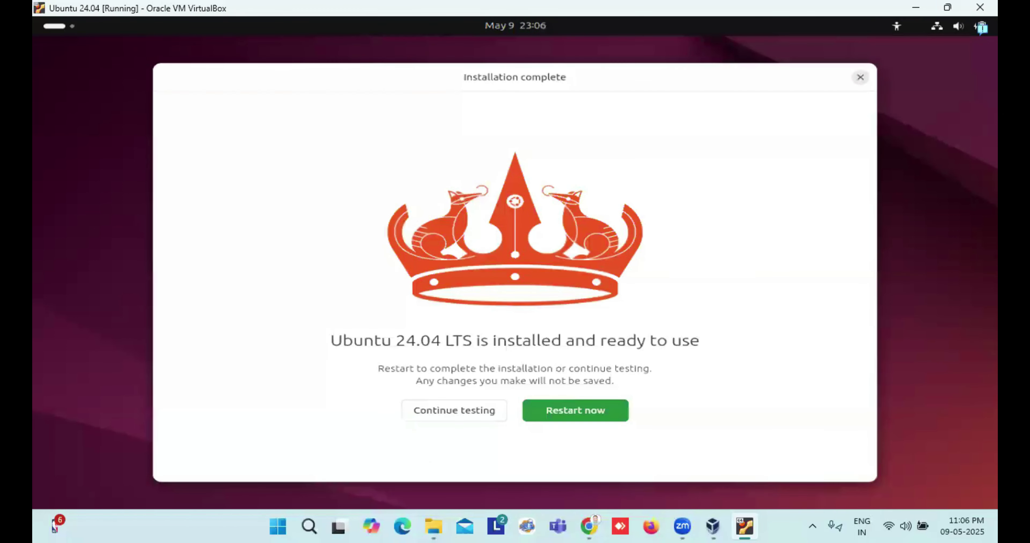
Restart into the installed system, confirming the remove-installation-medium prompt with Enter
left_click(575, 410)
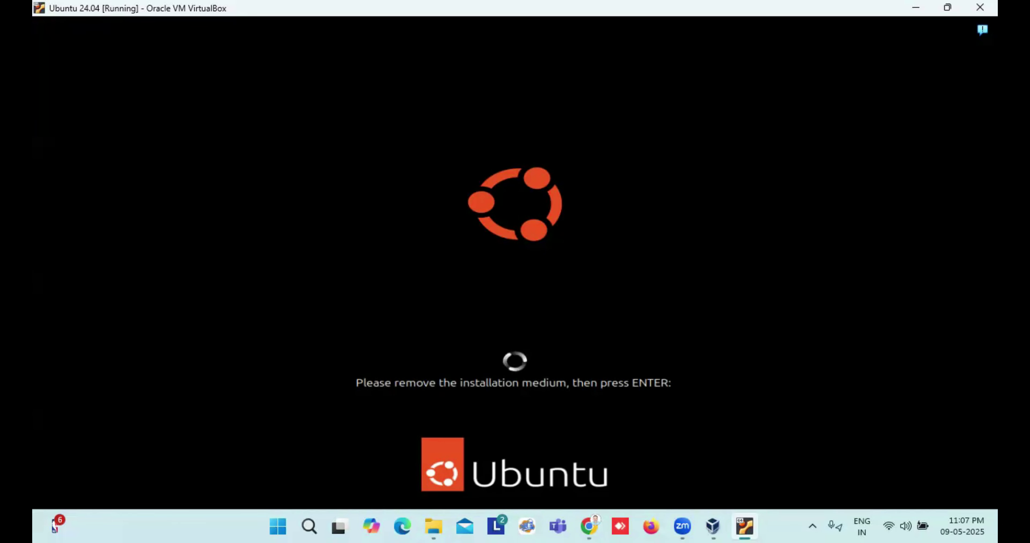
key("Return")
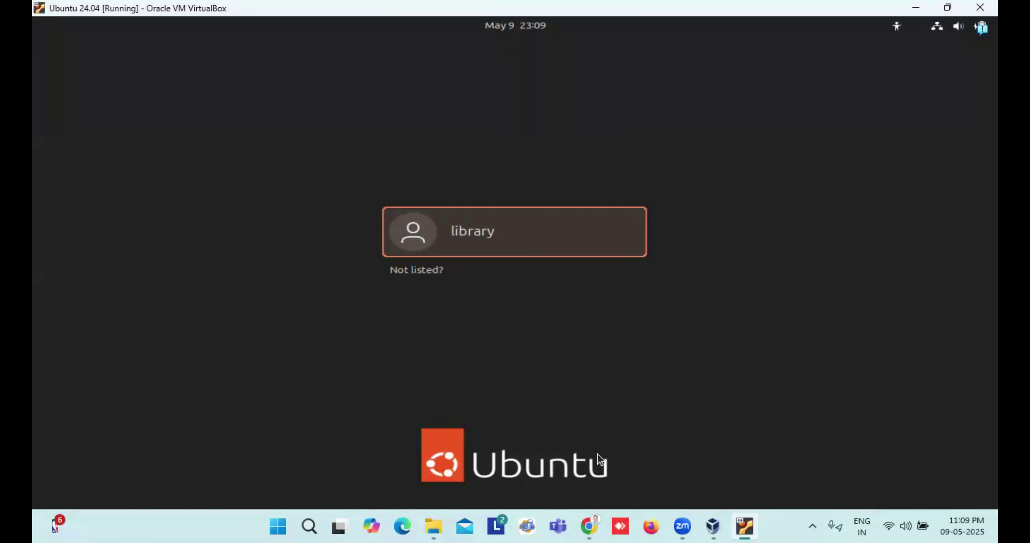
Select the new user account on the login screen and submit its password to sign in
left_click(515, 238)
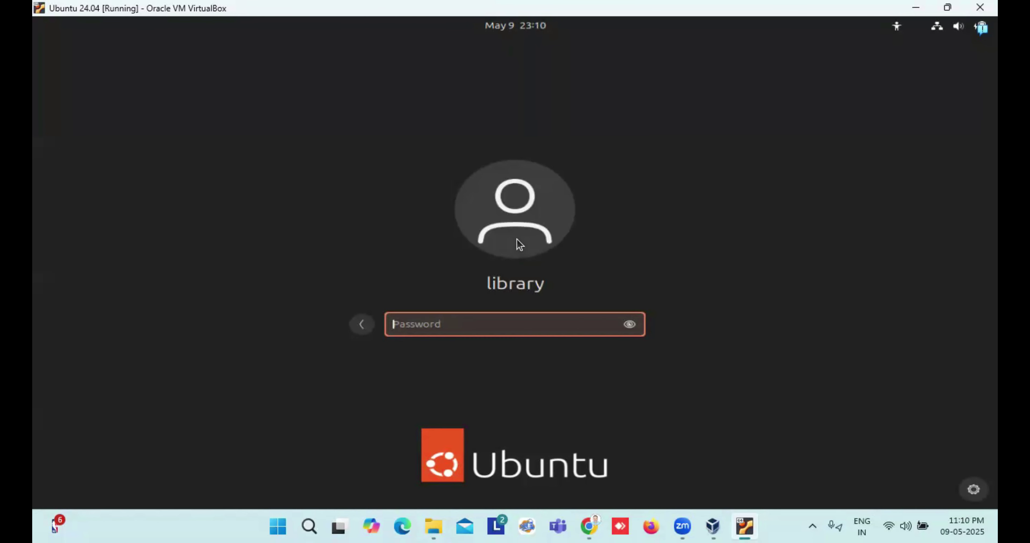
type("****")
key("Return")
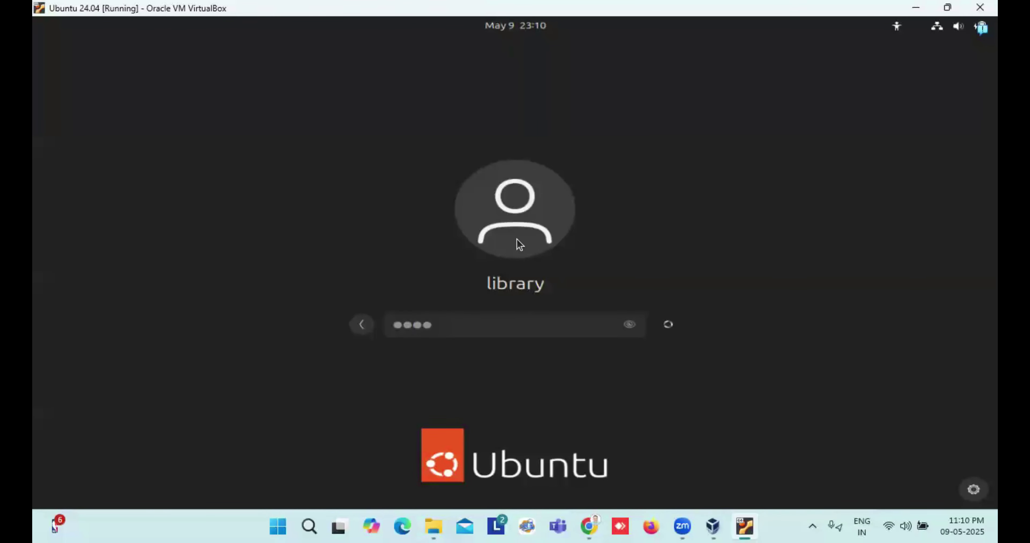